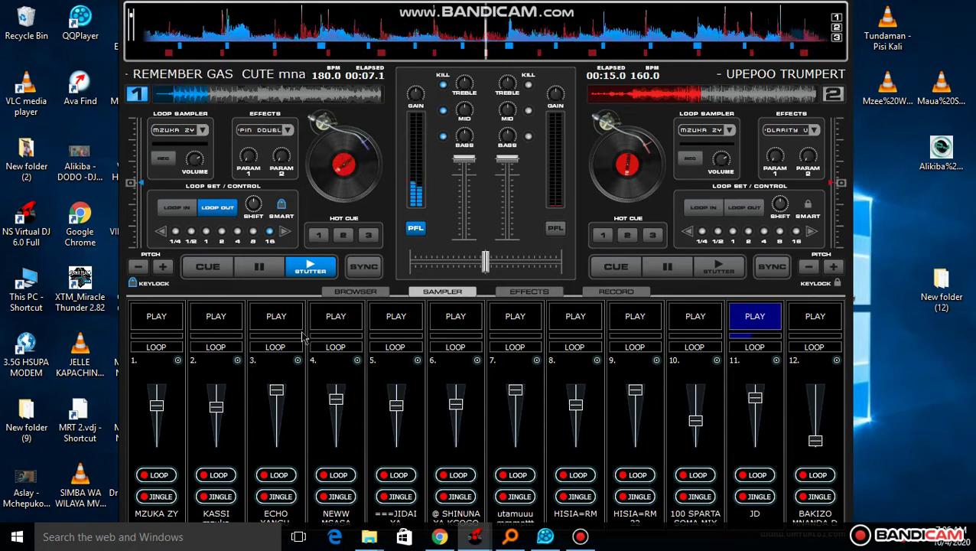
- Start samples 3, 6 and 8 with slot 6's volume slightly lowered, and stop sample 11
left_click(291, 327)
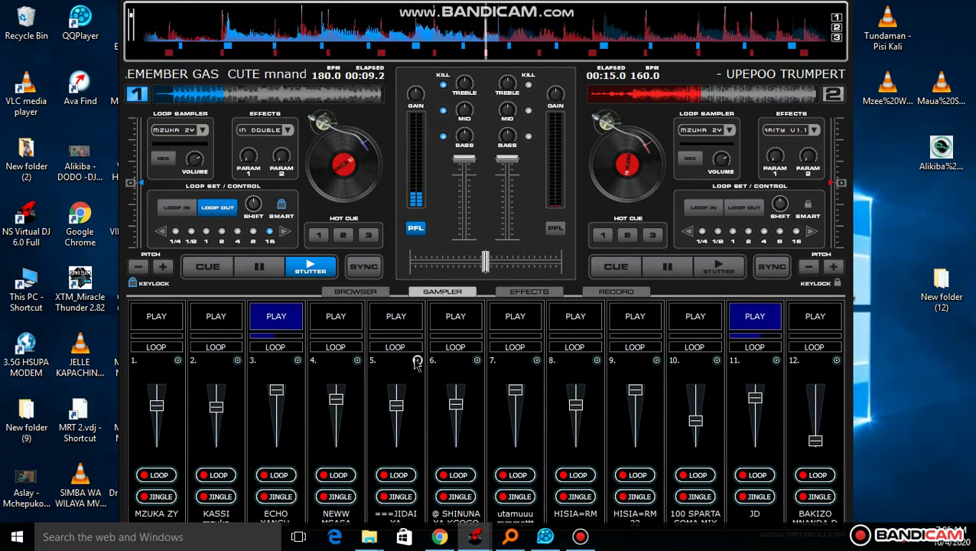
left_click_drag(454, 403, 457, 417)
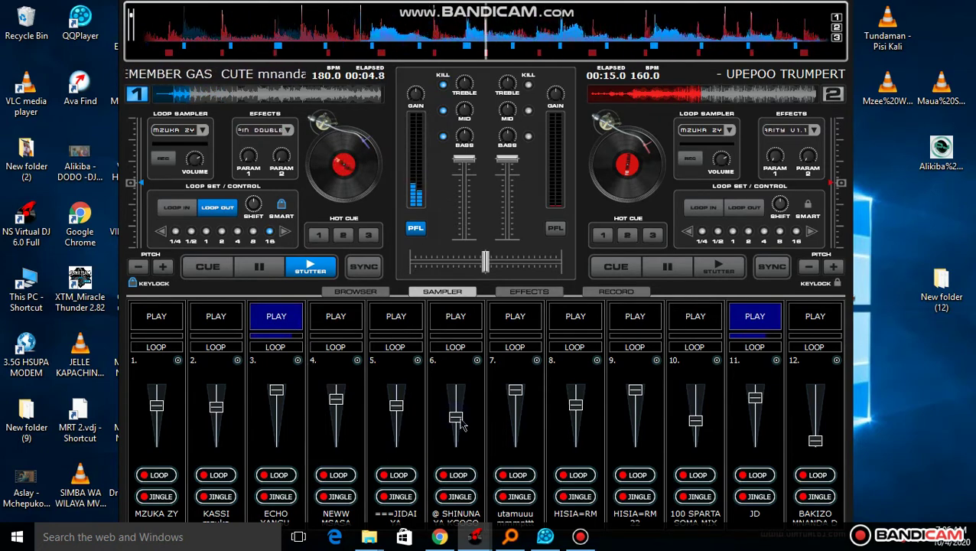
left_click(463, 326)
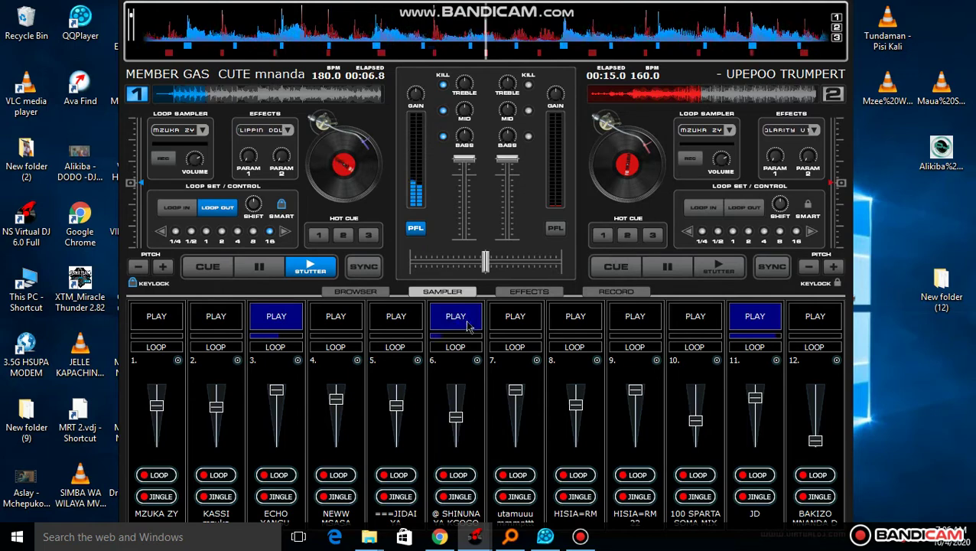
left_click(594, 329)
left_click(757, 317)
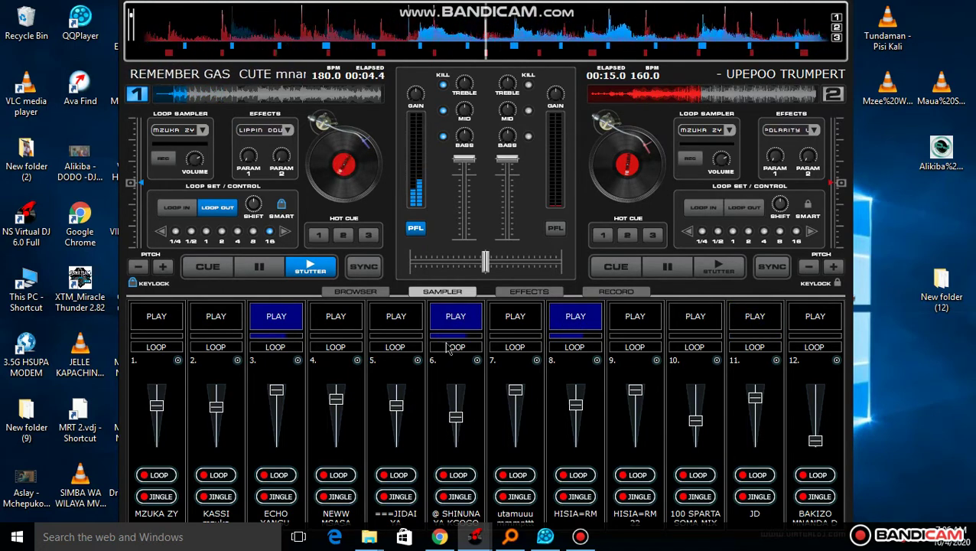
- Start samples 5 and 7, and slightly raise the volumes of slots 6 and 8
left_click(397, 321)
left_click_drag(457, 417, 456, 406)
left_click_drag(575, 403, 575, 392)
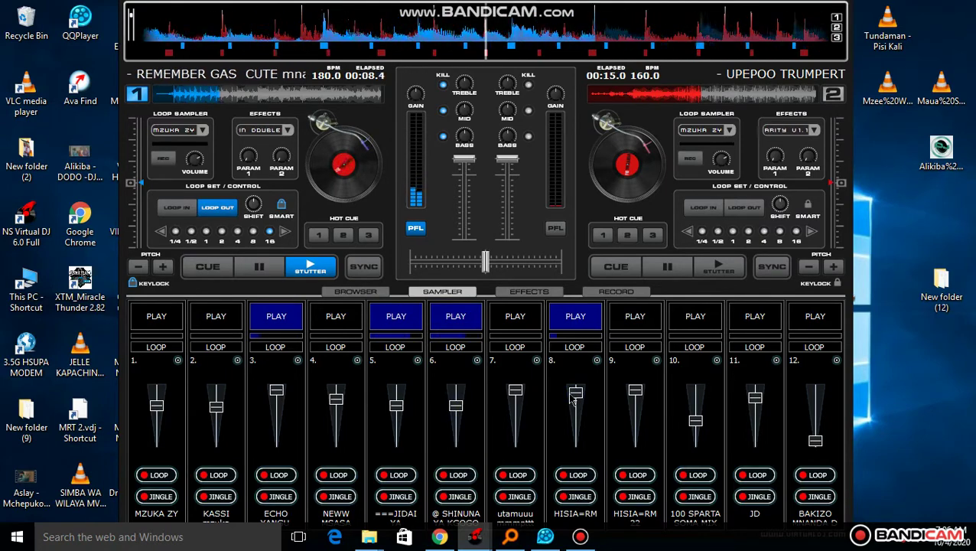
left_click(518, 320)
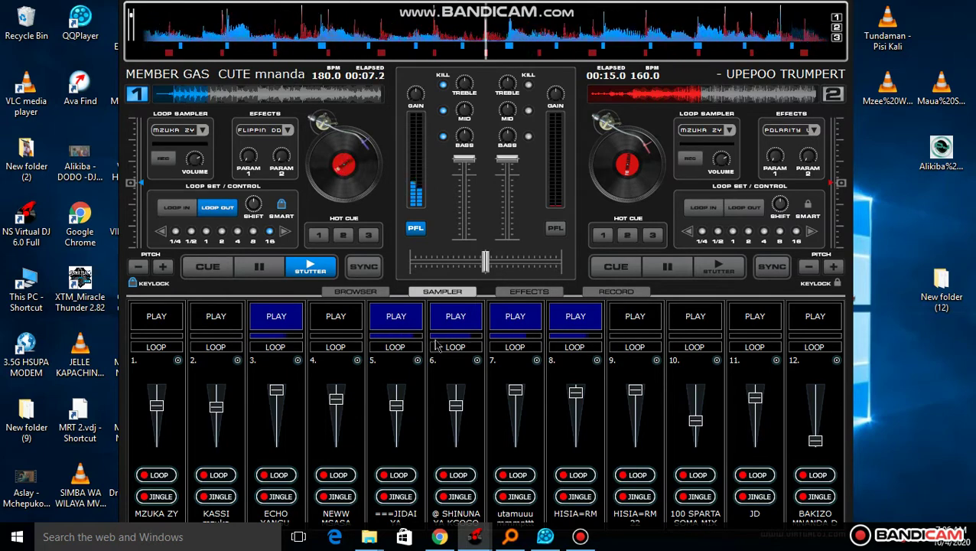
- Replace sample 5 in the mix with samples 4 and 1
left_click(399, 326)
left_click(353, 325)
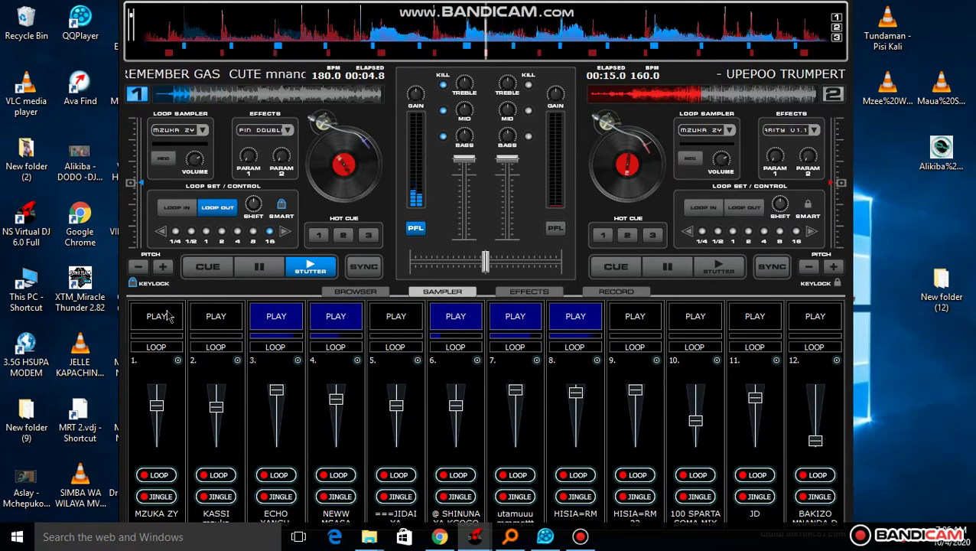
left_click(160, 318)
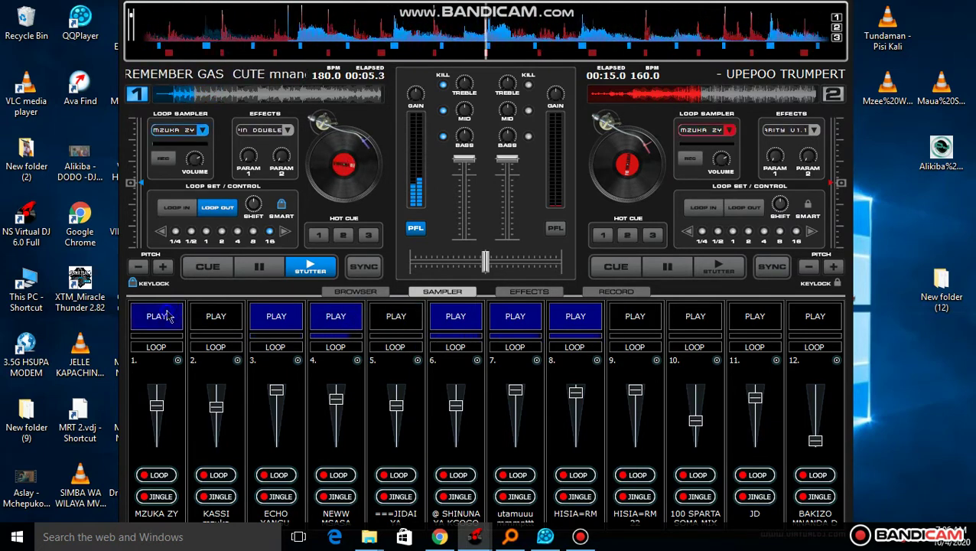
- Restart sample 4 while sample 1 plays, and end by stopping both samples 1 and 4
left_click(341, 327)
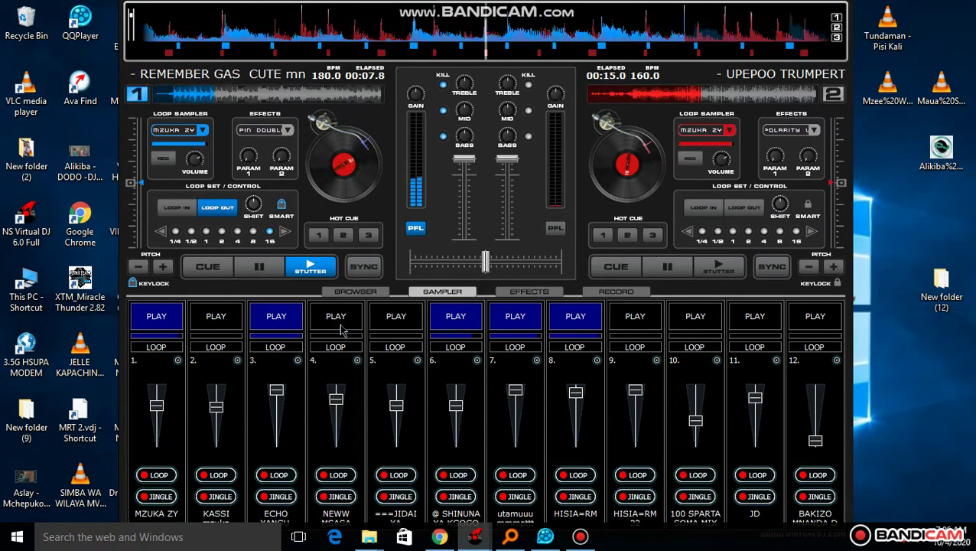
left_click(341, 327)
left_click(182, 333)
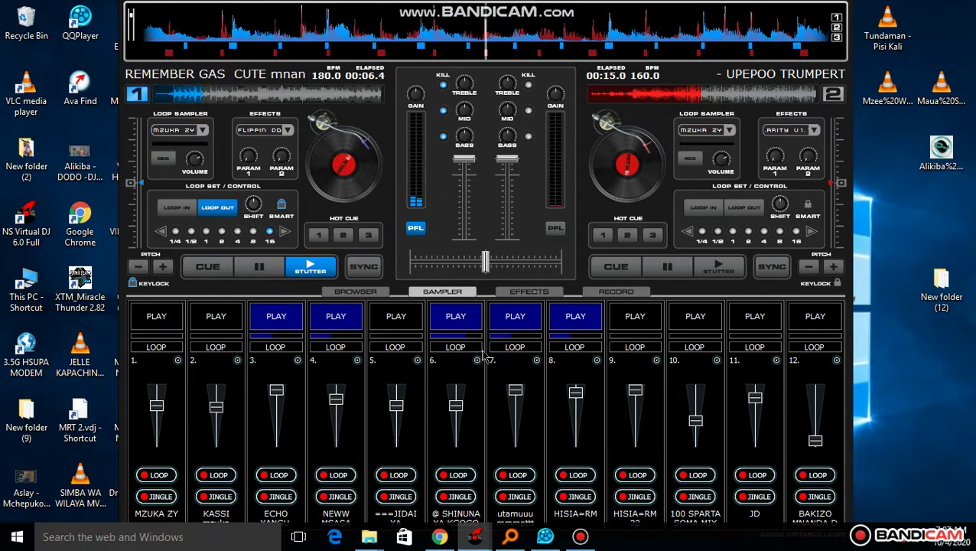
left_click(338, 322)
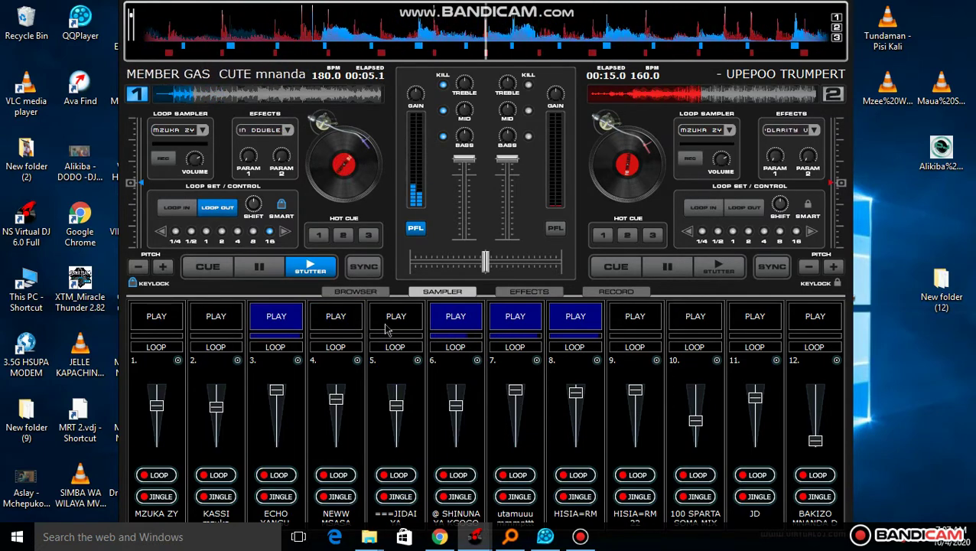
- Start samples 5 and 9 in the sampler, and stop samples 7 and 8
left_click(386, 329)
left_click(511, 321)
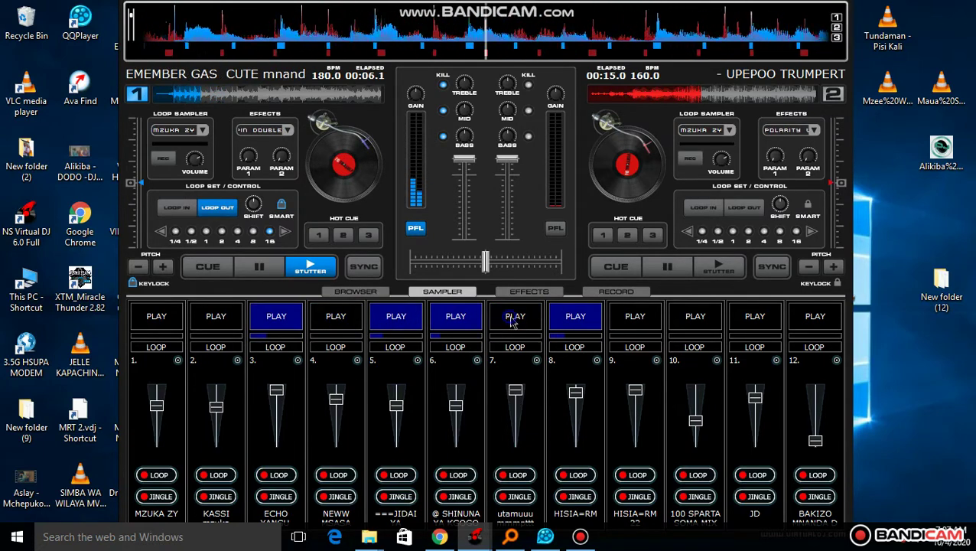
left_click(634, 318)
left_click(591, 319)
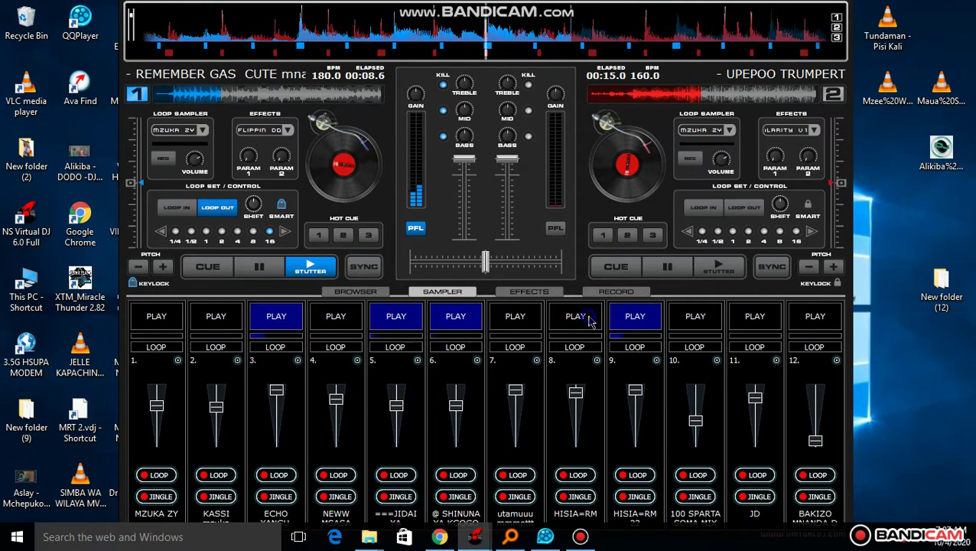
- Load "HISIA=RM 333.vdj" from New folder (12) into sampler slot 8 and play it
left_click(596, 360)
left_click(612, 370)
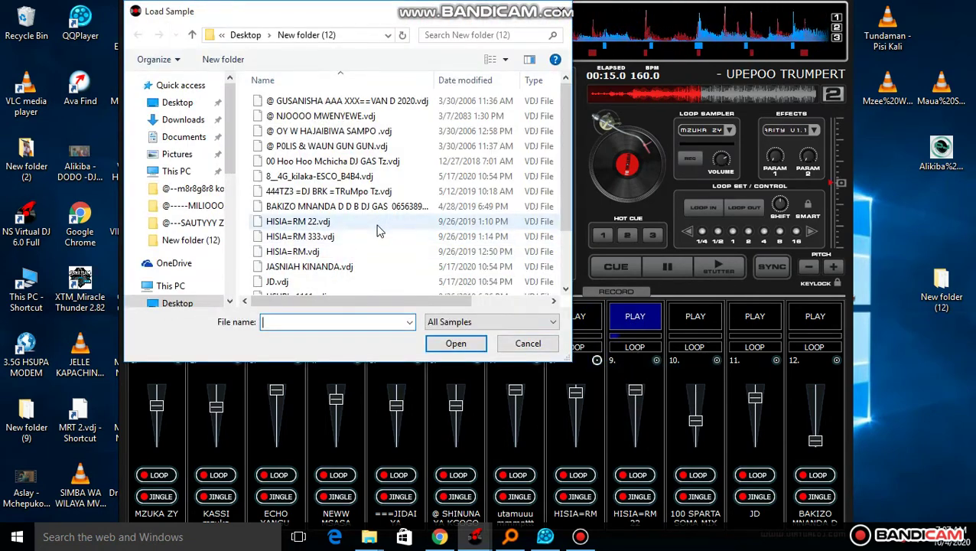
double_click(370, 237)
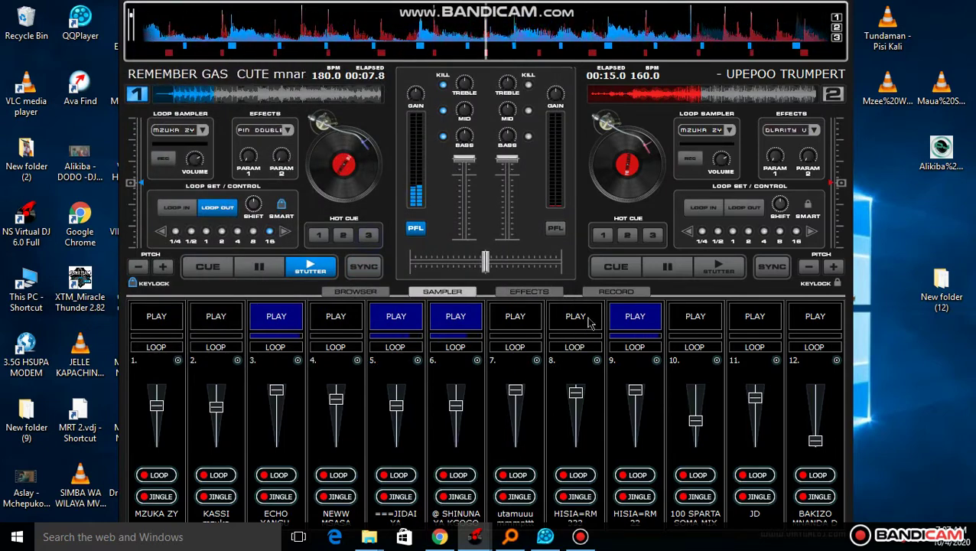
left_click(589, 322)
- Stop sample 9, load "8__4G_kilaka-ESCO_B4B4.vdj" into slot 9, and play it in place of sample 8
left_click(634, 321)
left_click(656, 359)
left_click(692, 370)
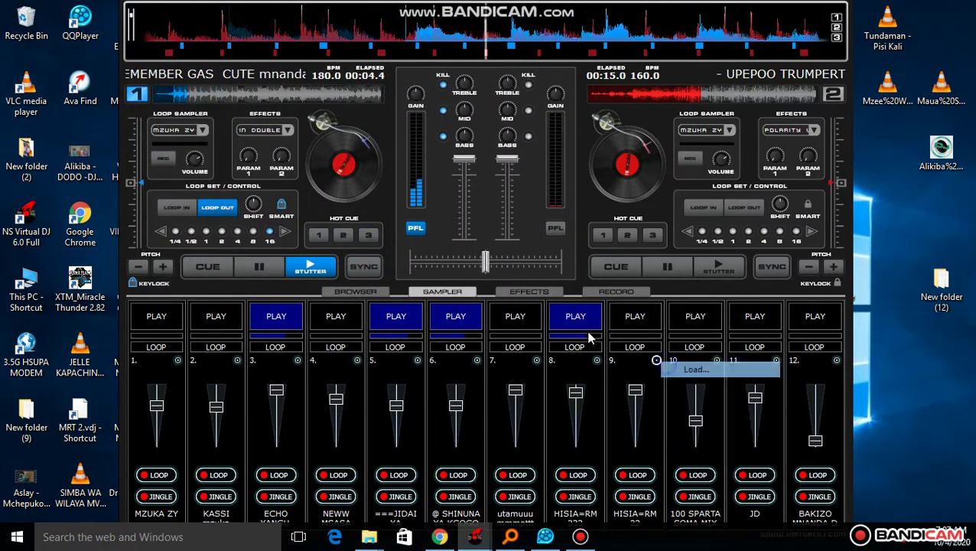
left_click(345, 162)
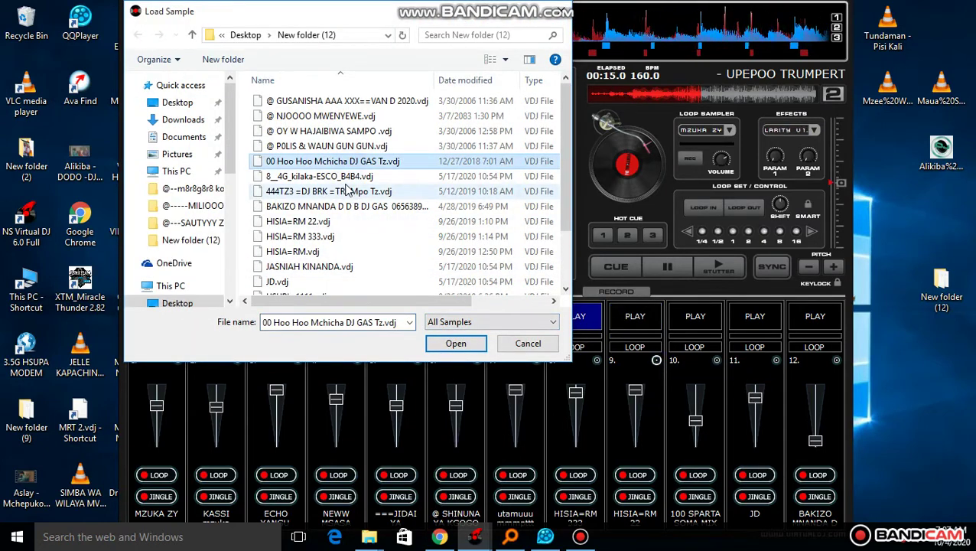
left_click(347, 192)
double_click(339, 177)
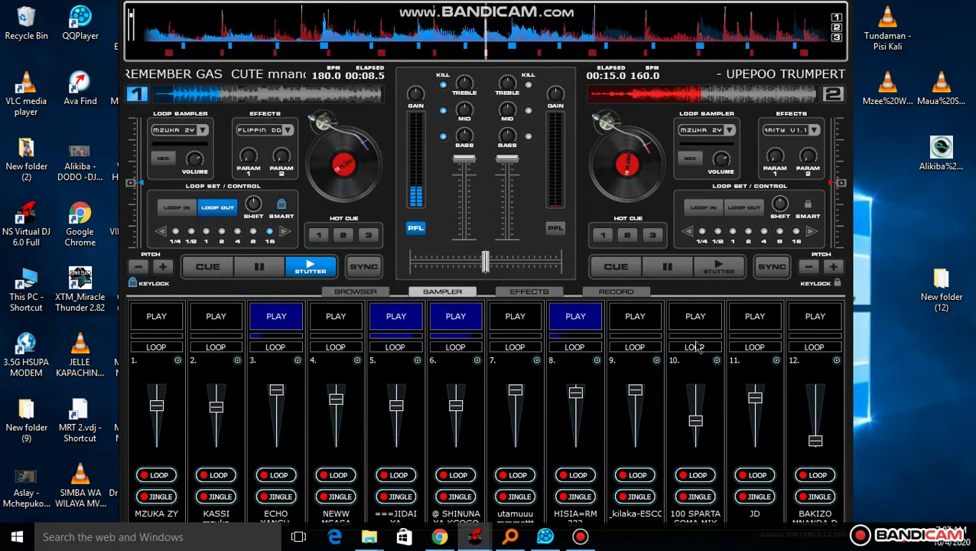
left_click(635, 319)
left_click(588, 321)
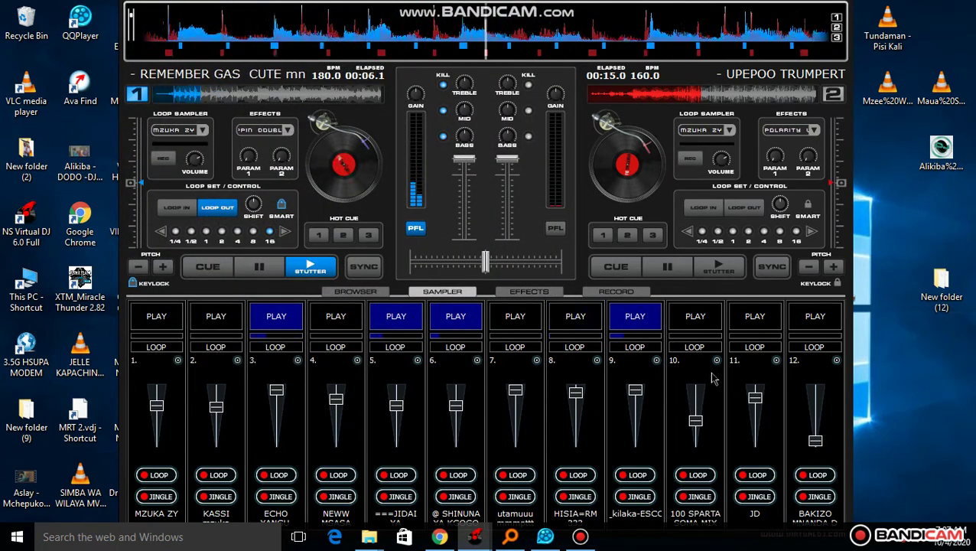
- Start sample 10 with its volume slightly raised, restart sample 6, and raise slot 12's volume to maximum
left_click(711, 321)
left_click(456, 325)
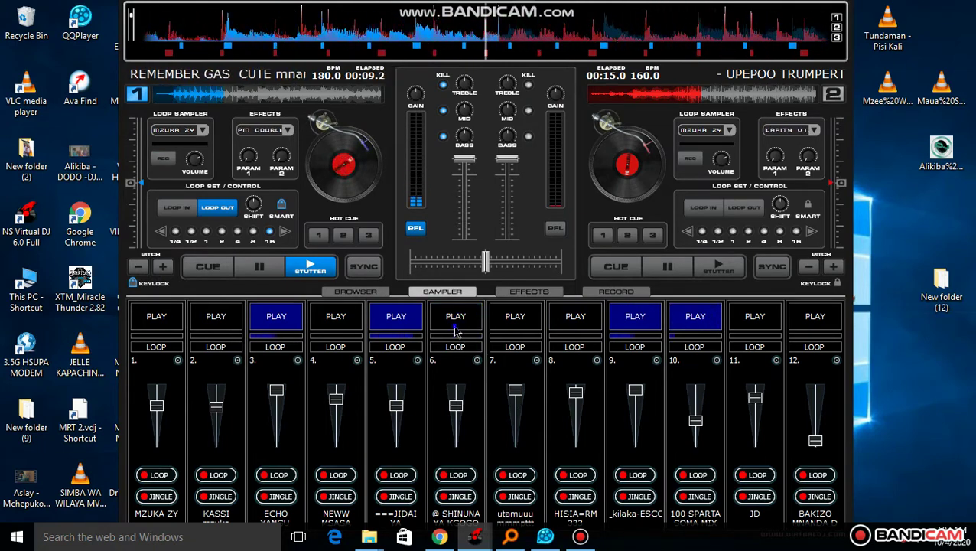
left_click(455, 320)
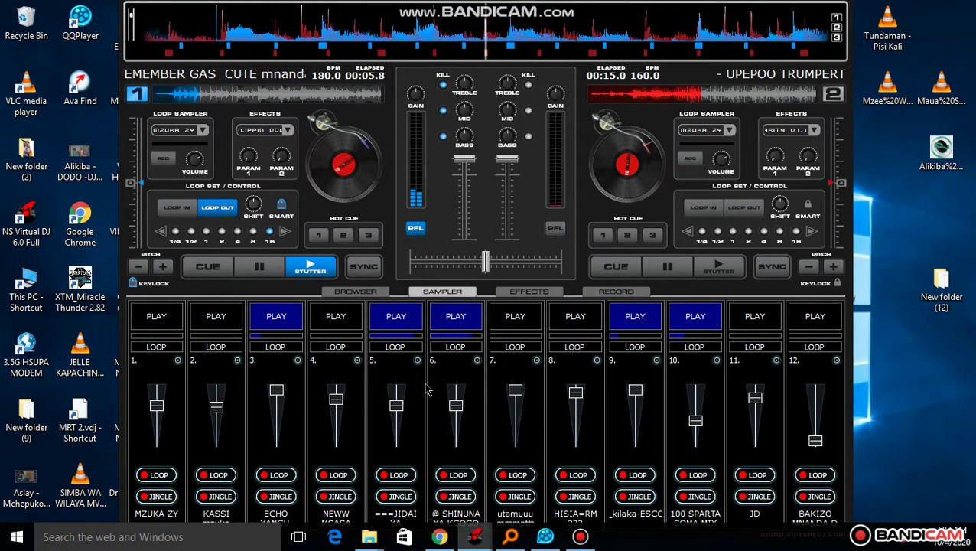
left_click_drag(694, 419, 694, 412)
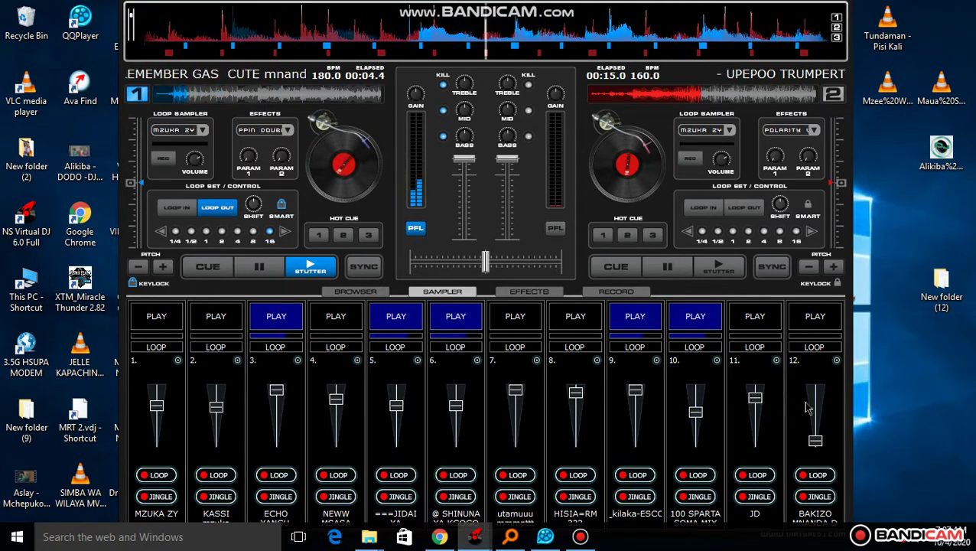
left_click_drag(816, 441, 818, 380)
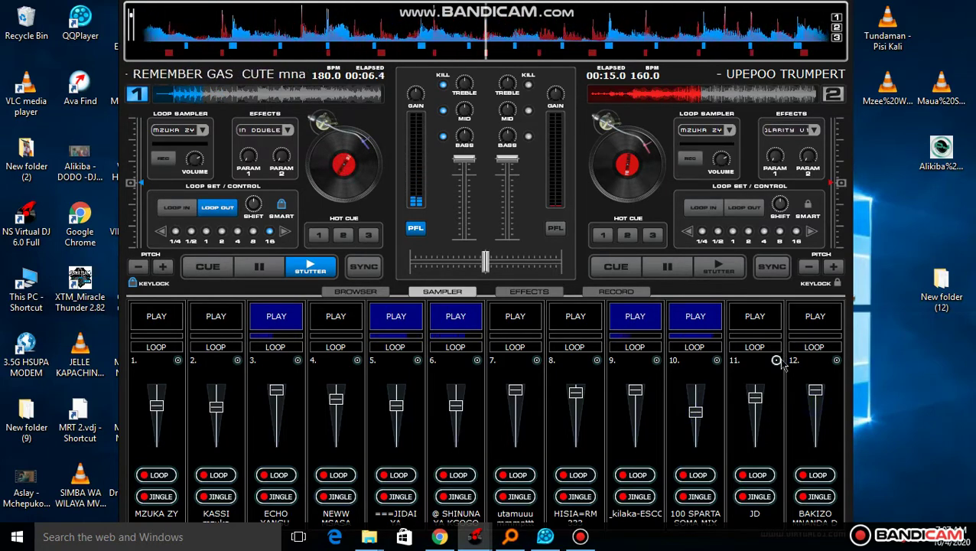
- Load "@ GUSANISHA AAA XXX==VAN D 2020.vdj" from New folder (12) into sampler slot 11
left_click(775, 359)
left_click(787, 371)
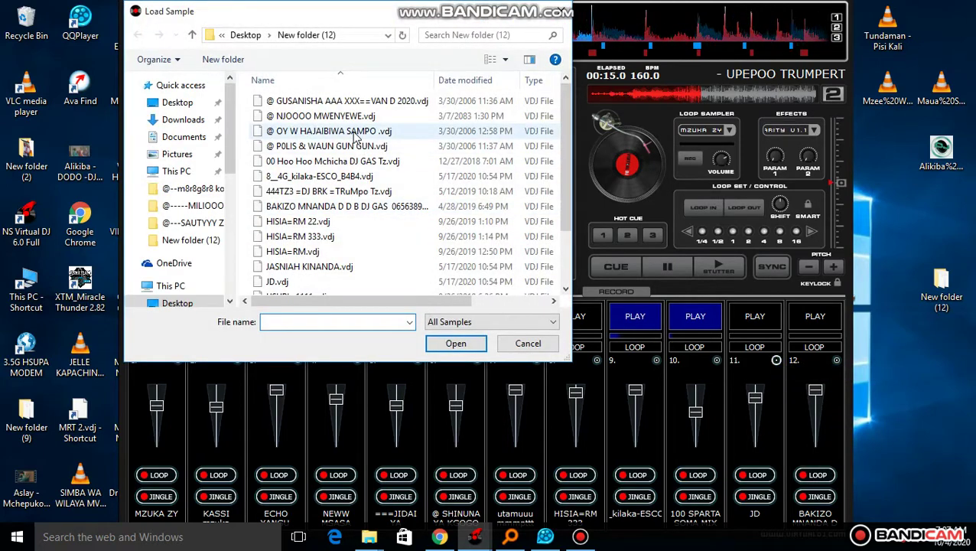
left_click(356, 134)
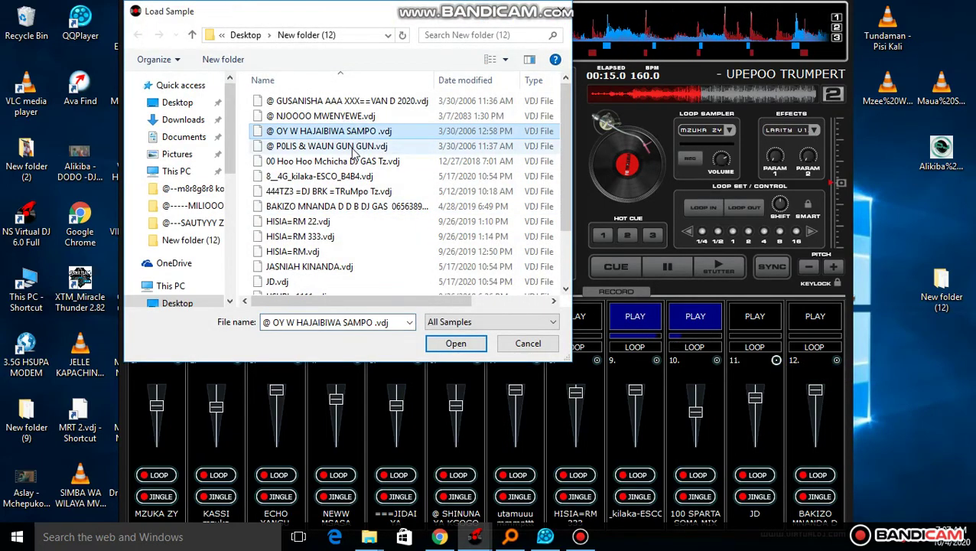
left_click(352, 146)
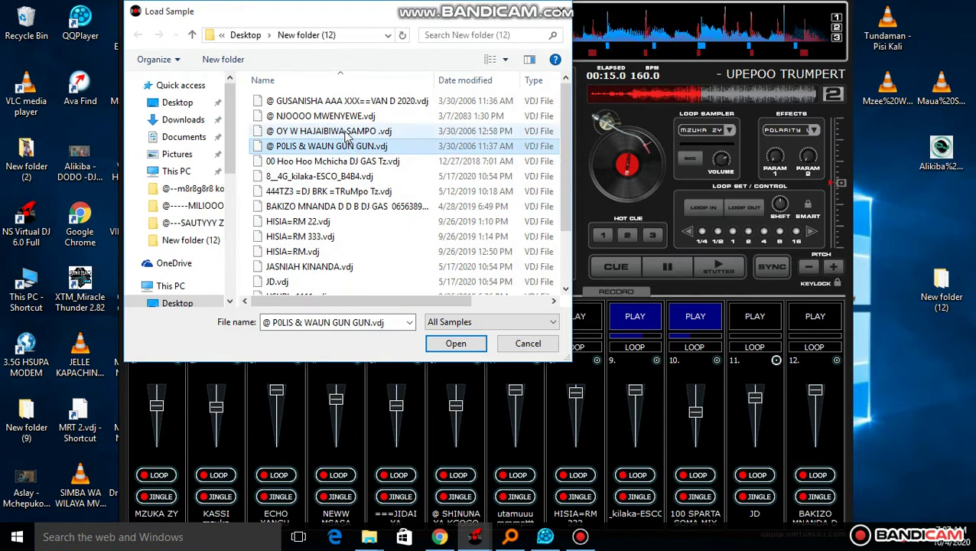
left_click(327, 131)
double_click(341, 100)
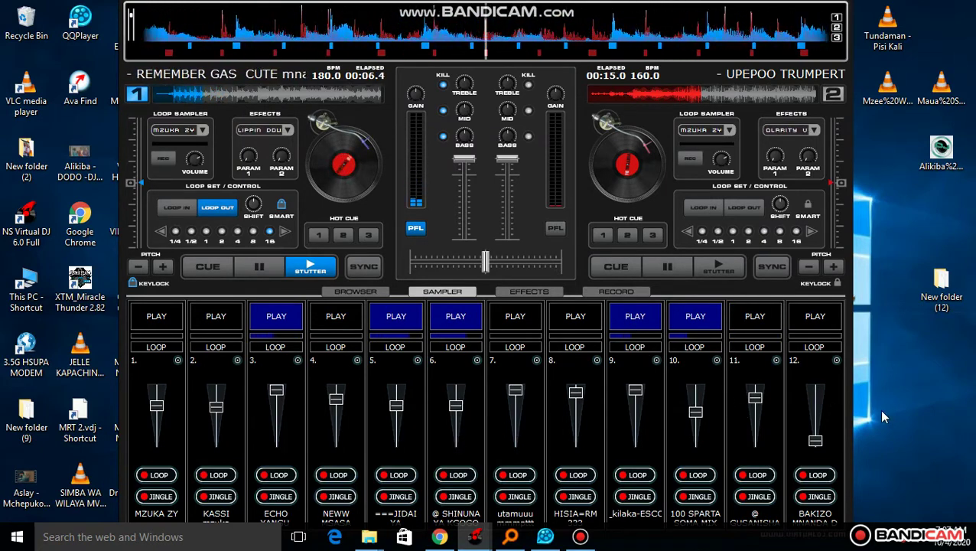
- Raise slot 12's volume to maximum and swap sample 9 for sample 8 in the mix
left_click_drag(817, 410, 813, 387)
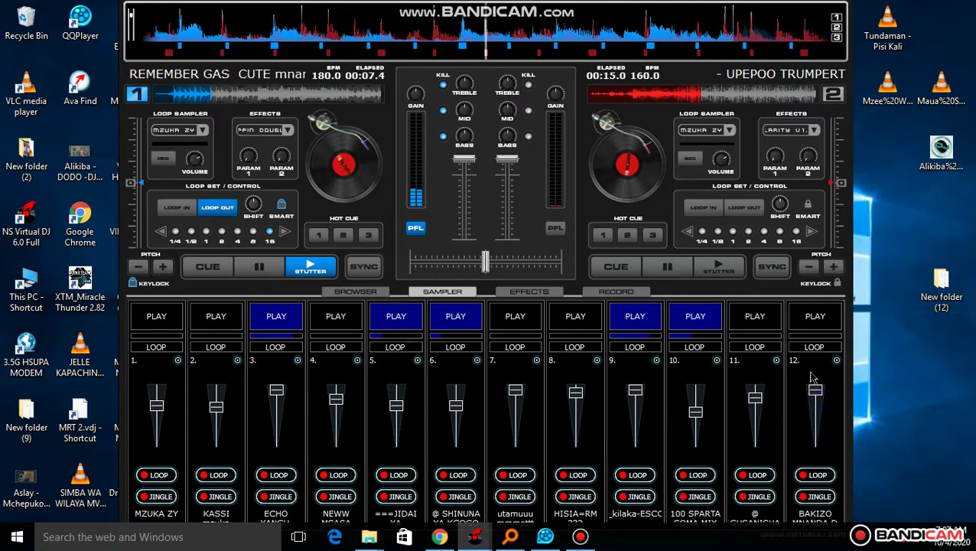
left_click(635, 321)
left_click(577, 321)
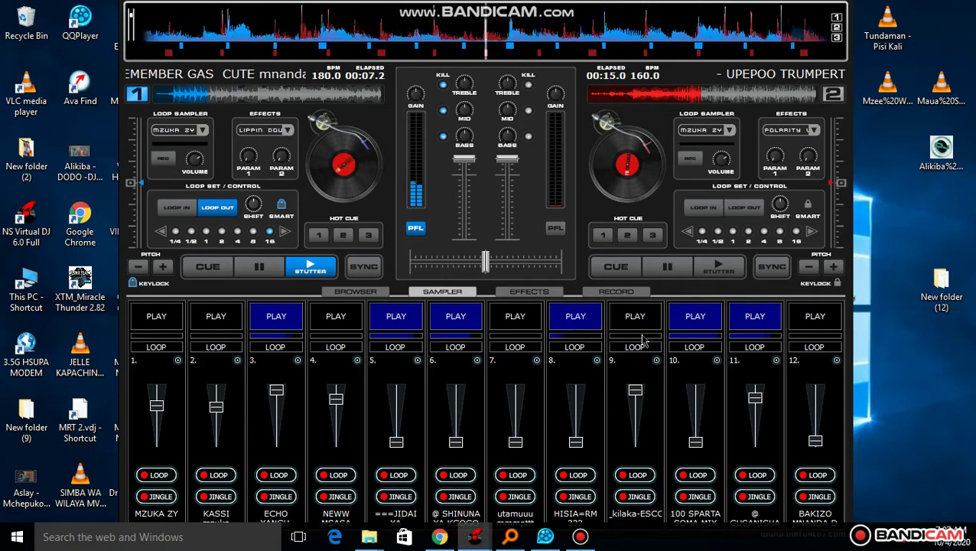
- Start sample 12 at full volume in place of samples 11, 8 and 10
left_click(755, 316)
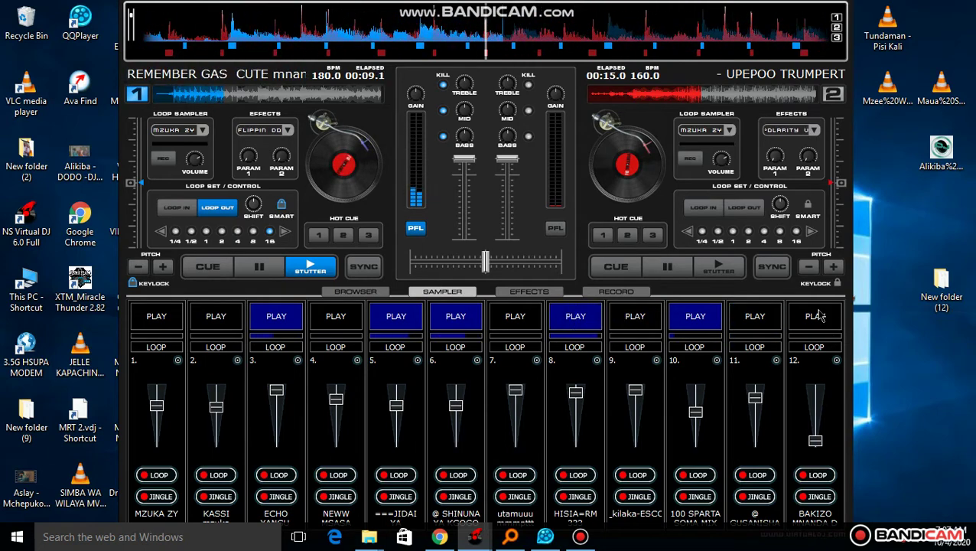
left_click(812, 391)
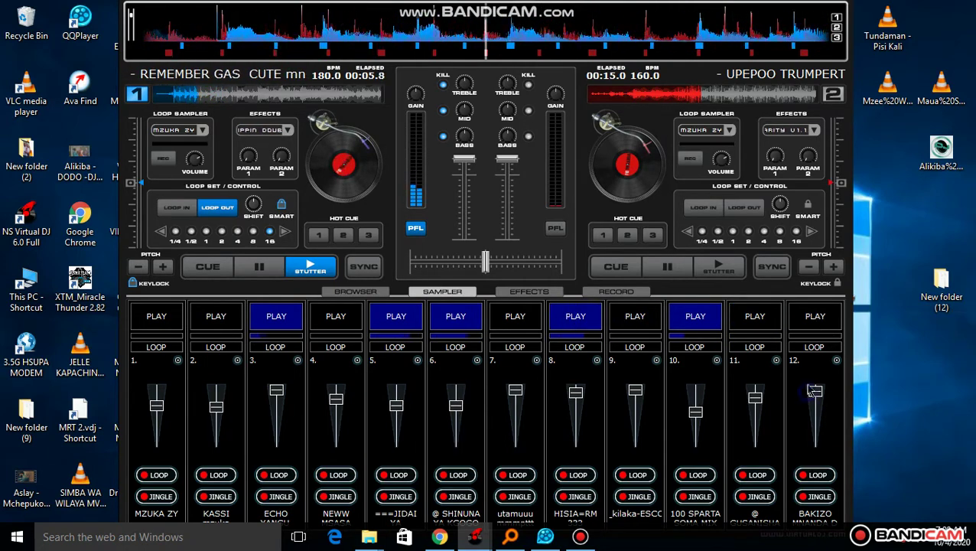
left_click(815, 320)
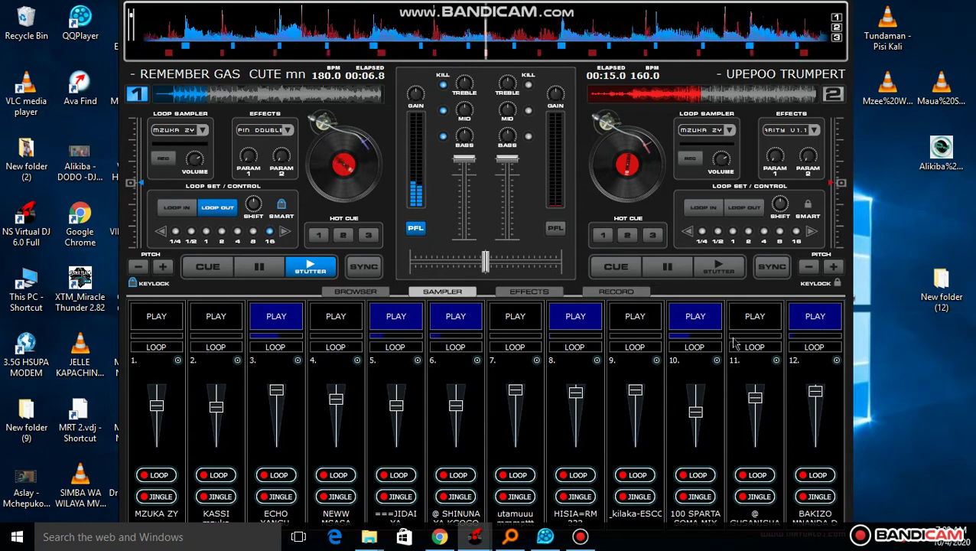
left_click(580, 322)
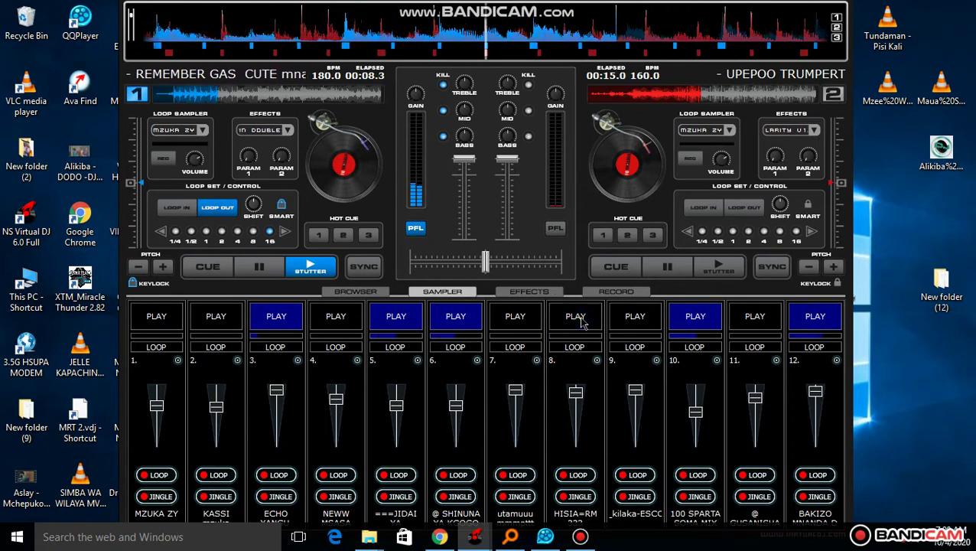
left_click(691, 320)
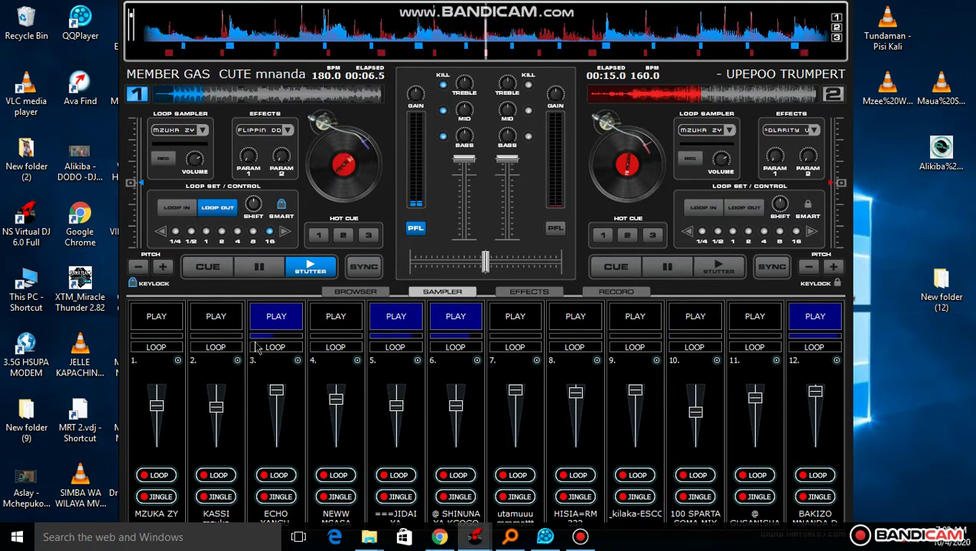
- Load "USUBI;;;1111.vdj" from New folder (12) into sampler slot 2 and play it at raised volume in place of sample 12
left_click(235, 361)
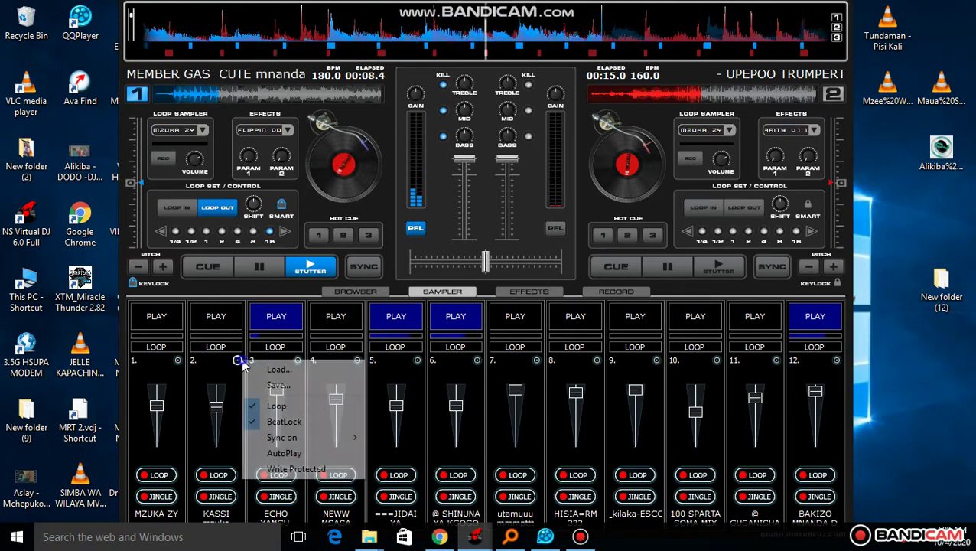
left_click(271, 369)
left_click(310, 250)
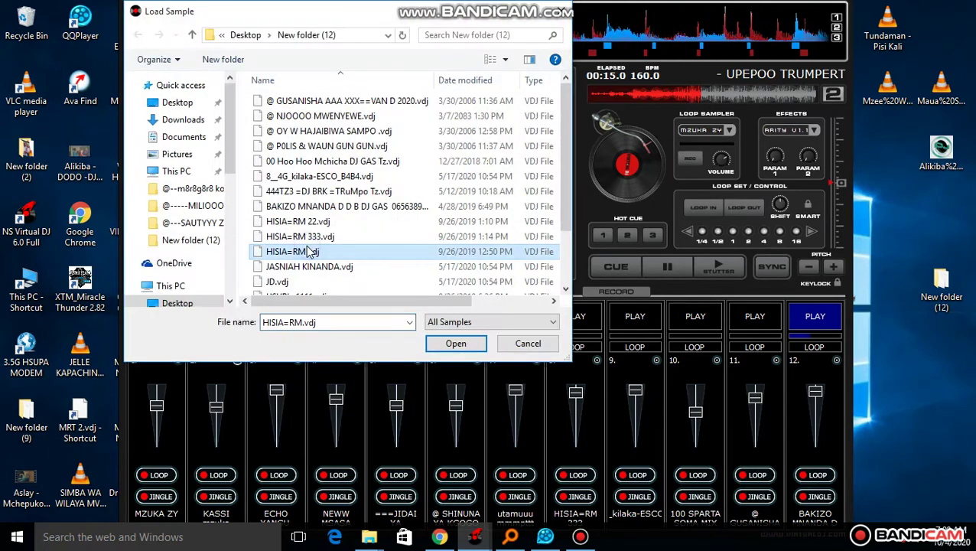
scroll(309, 237, "down", 2)
double_click(310, 228)
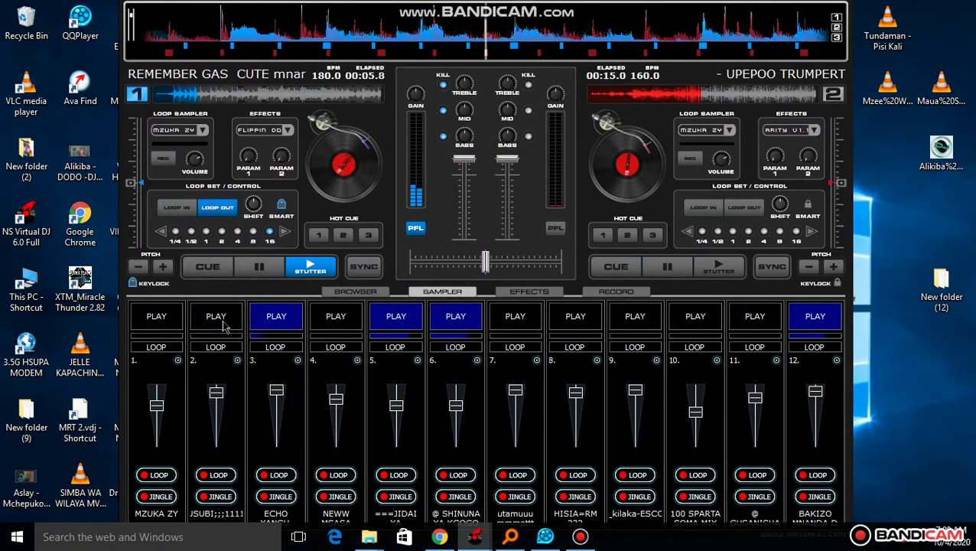
left_click(224, 326)
left_click(805, 317)
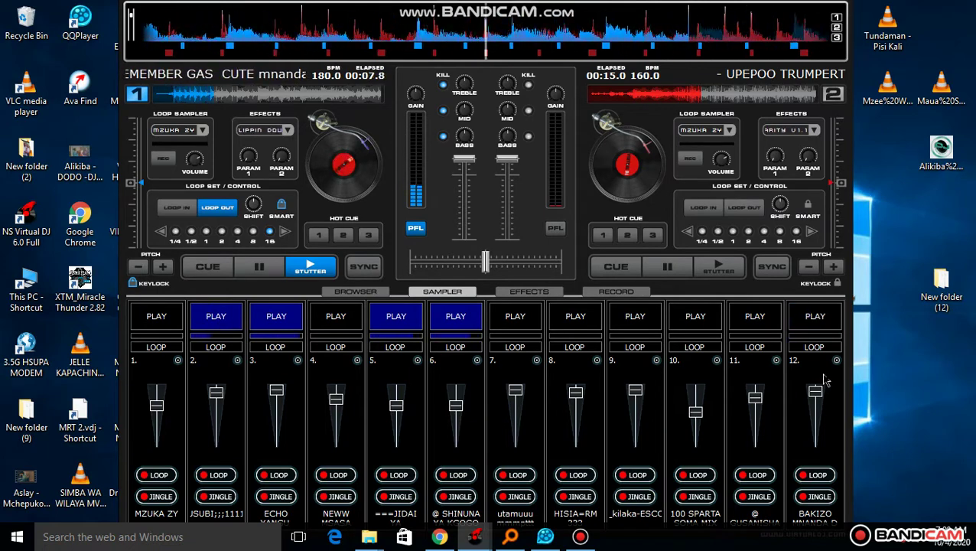
- Load "@ NJOOOO MWENYEWE.vdj" from New folder (12) into sampler slot 12
left_click(836, 361)
left_click(861, 373)
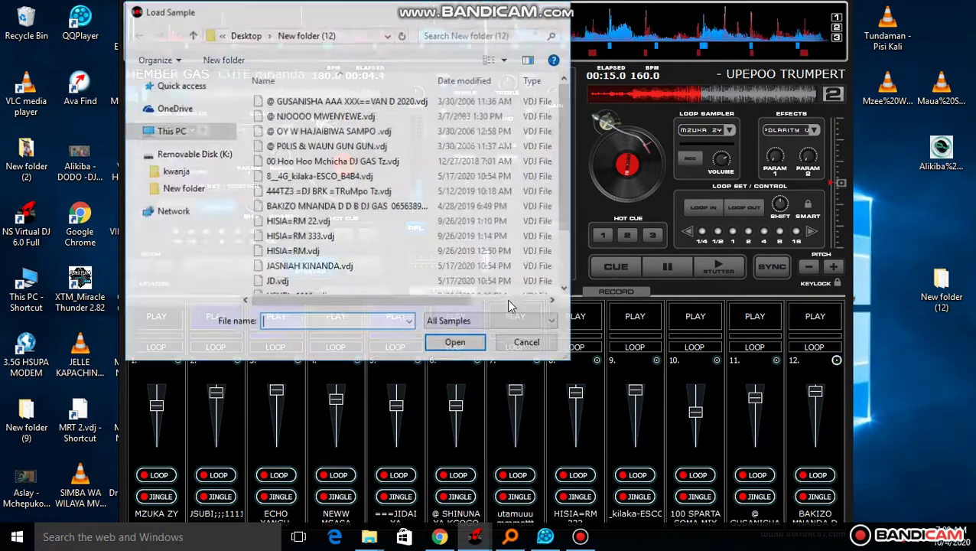
left_click(431, 251)
double_click(345, 115)
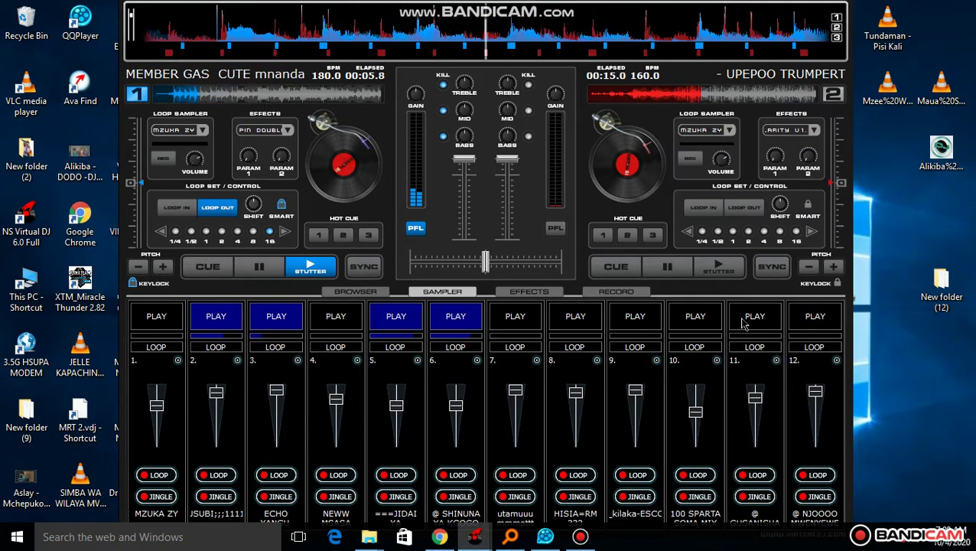
- Start sample 10 and load "@ P0LIS & WAUN GUN GUN.vdj" from New folder (12) into sampler slot 12
left_click(682, 323)
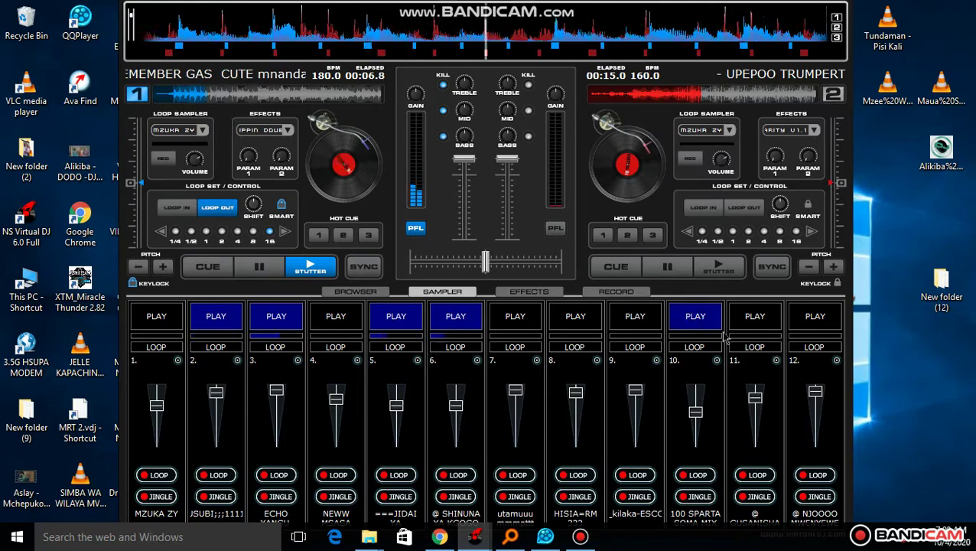
left_click(836, 361)
left_click(864, 371)
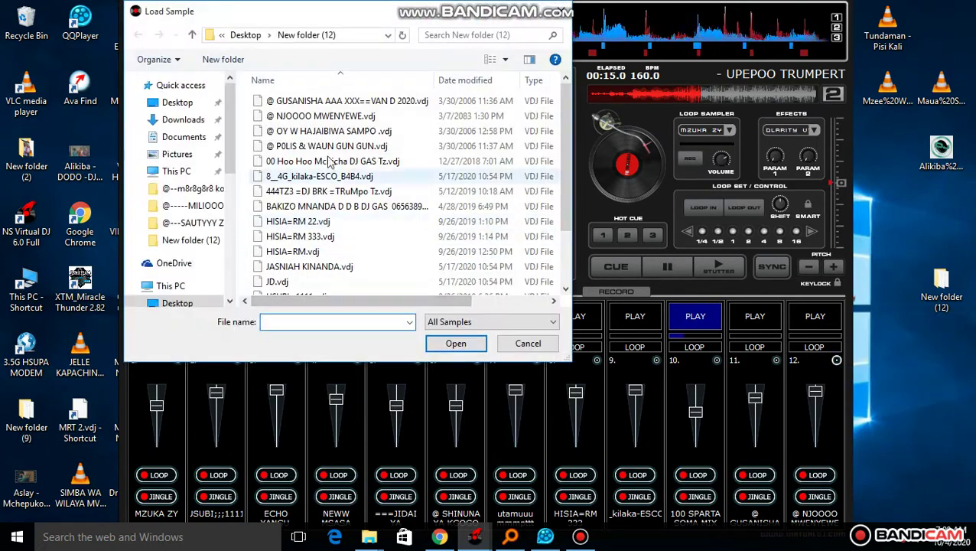
left_click(320, 146)
left_click(478, 344)
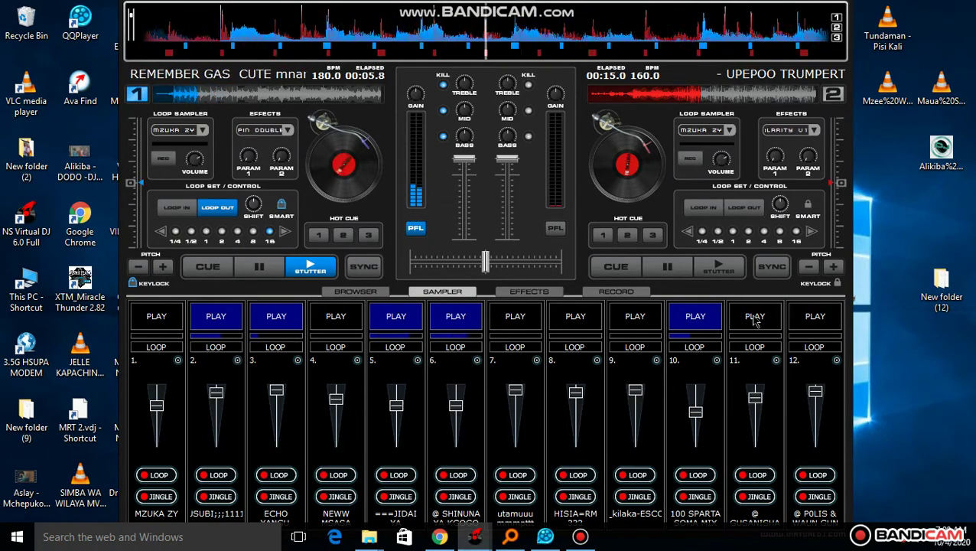
- Load "JASNIAH KINANDA.vdj" from New folder (12) into sampler slot 9 and play it in place of samples 10 and 2
left_click(701, 325)
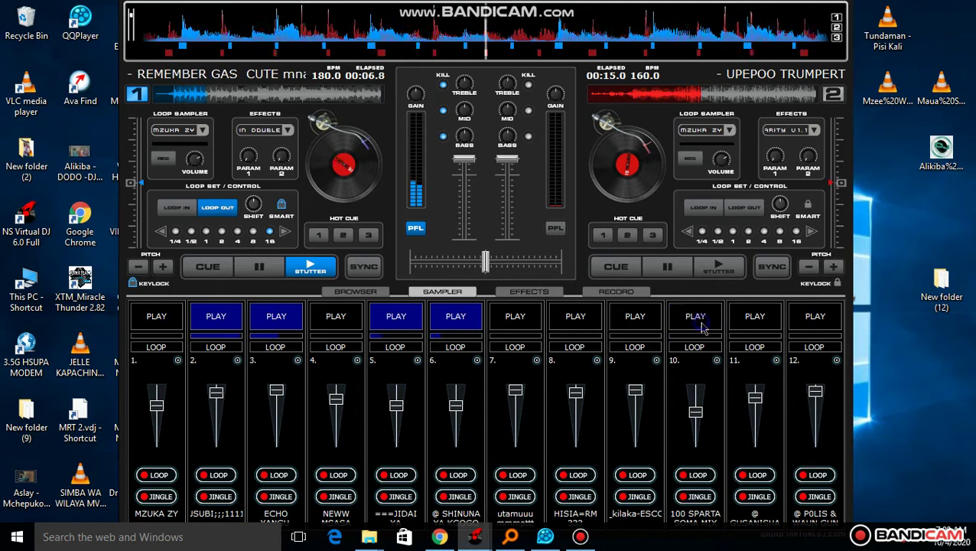
left_click(656, 360)
left_click(692, 367)
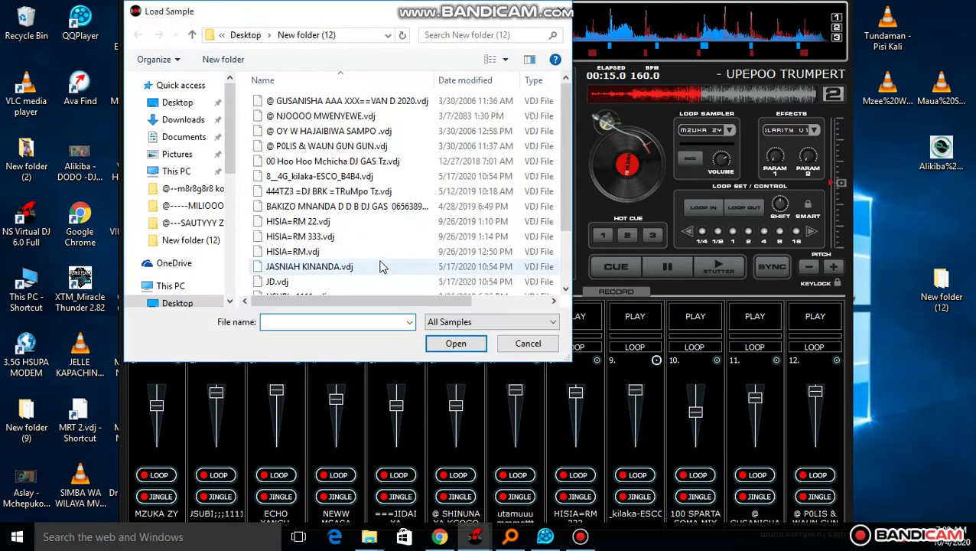
left_click(382, 266)
scroll(383, 266, "down", 2)
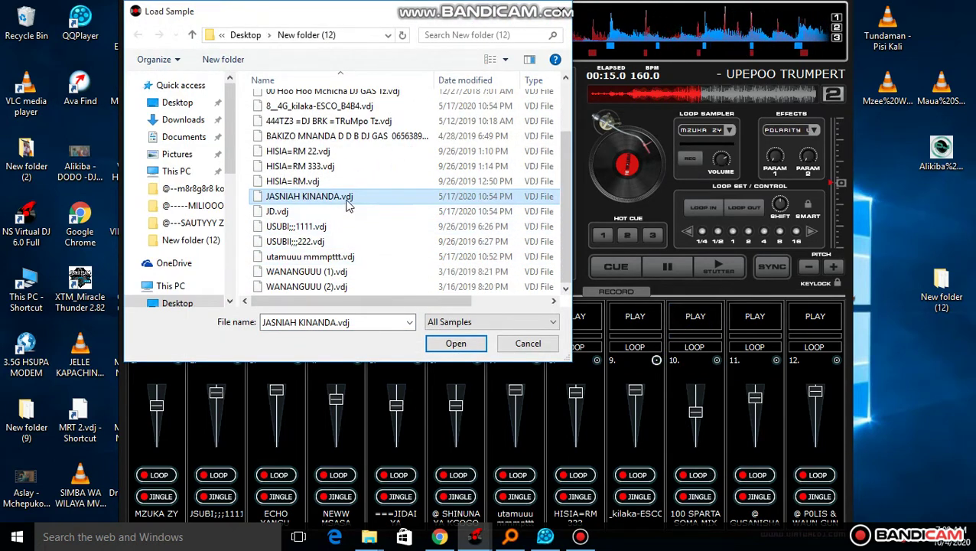
double_click(345, 200)
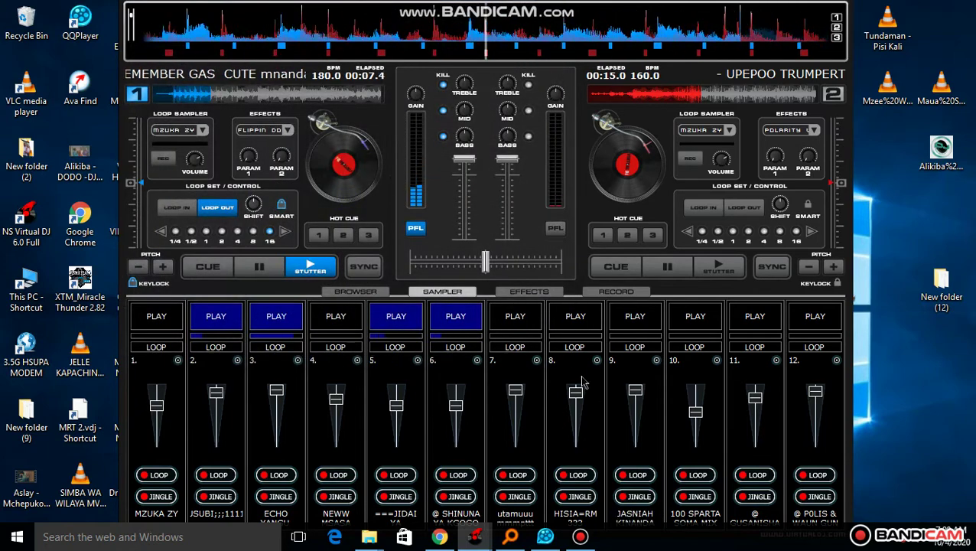
left_click(644, 330)
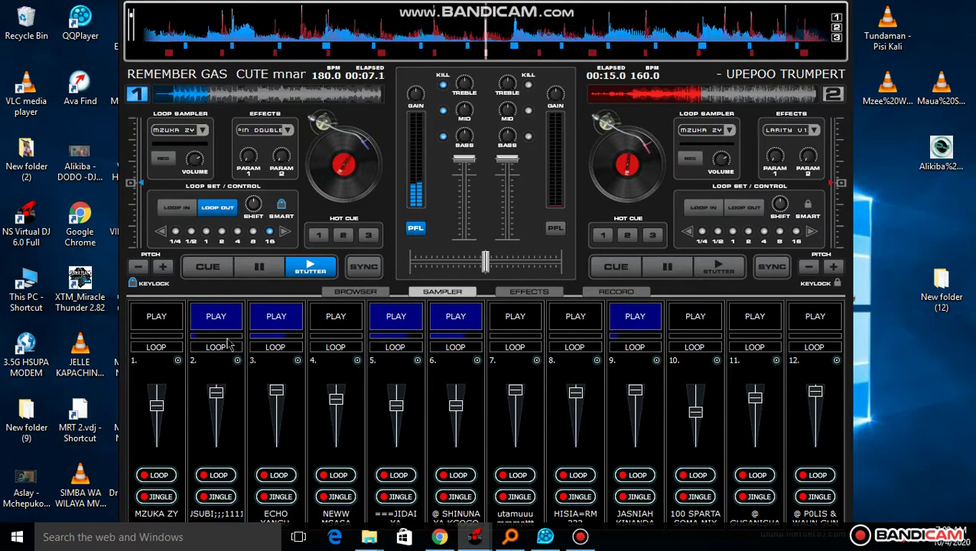
left_click(219, 328)
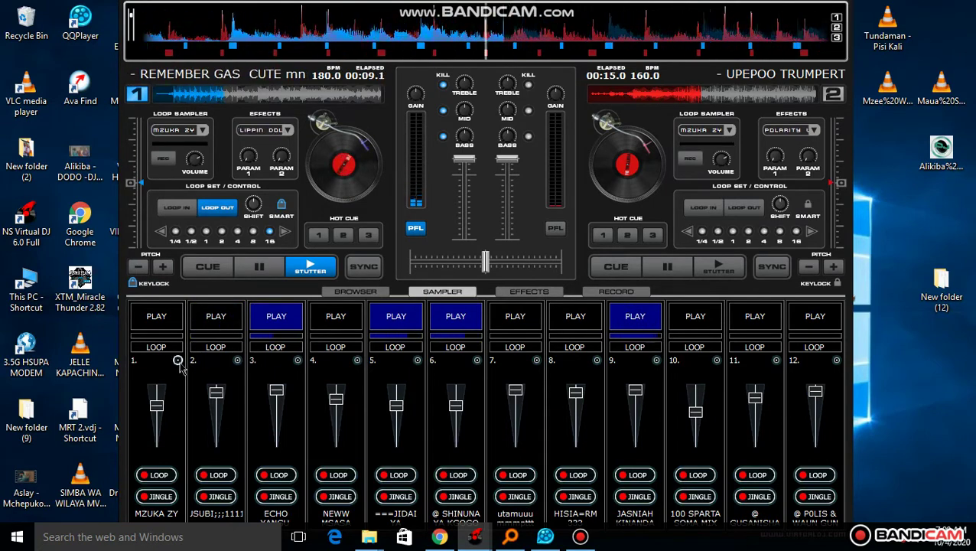
- Swap sample 5 for sample 4 and follow sample 4 with sample 7 in the mix
left_click(350, 319)
left_click(373, 314)
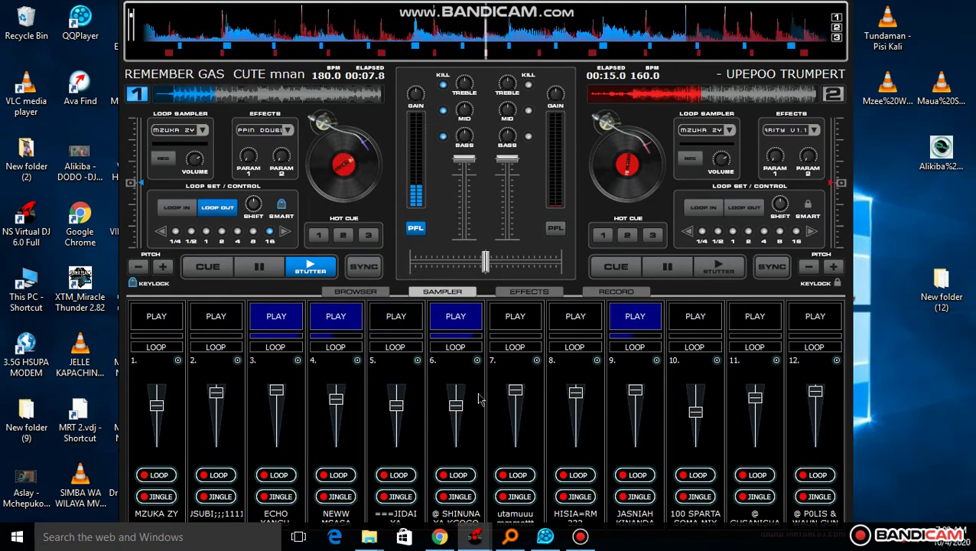
left_click(522, 325)
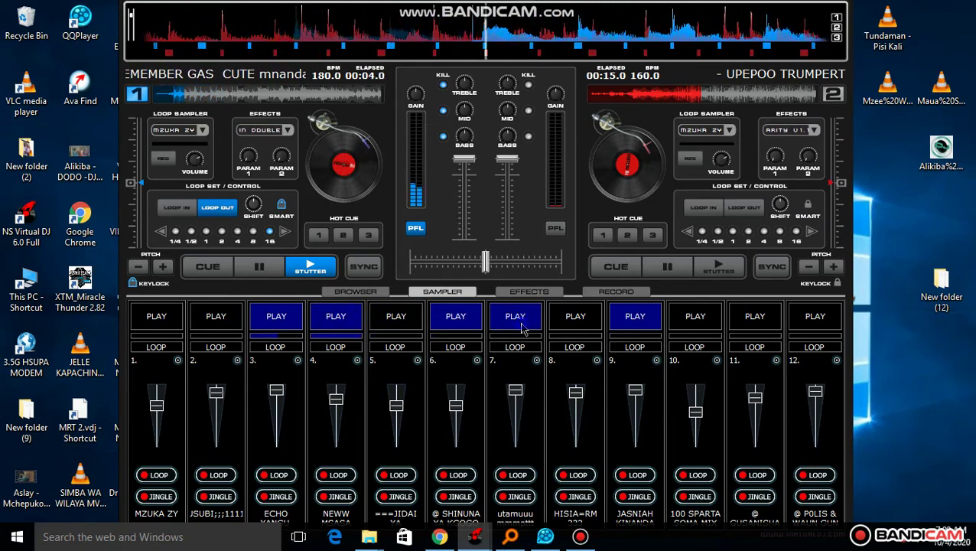
left_click(351, 323)
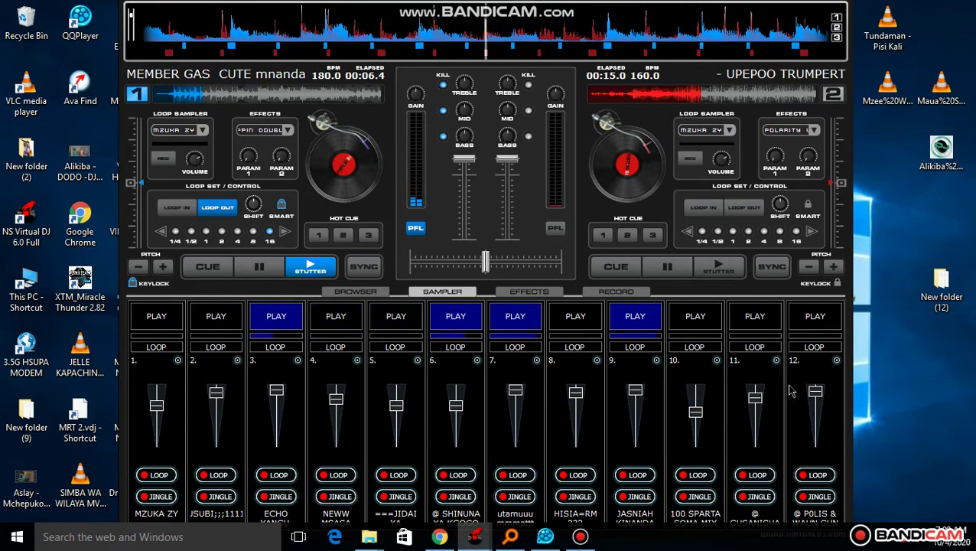
- Load the "BAKIZO MNANDA D D B DJ GAS" sample from New folder (12) into slot 11 and play it at full volume in place of sample 9
left_click(777, 360)
left_click(807, 370)
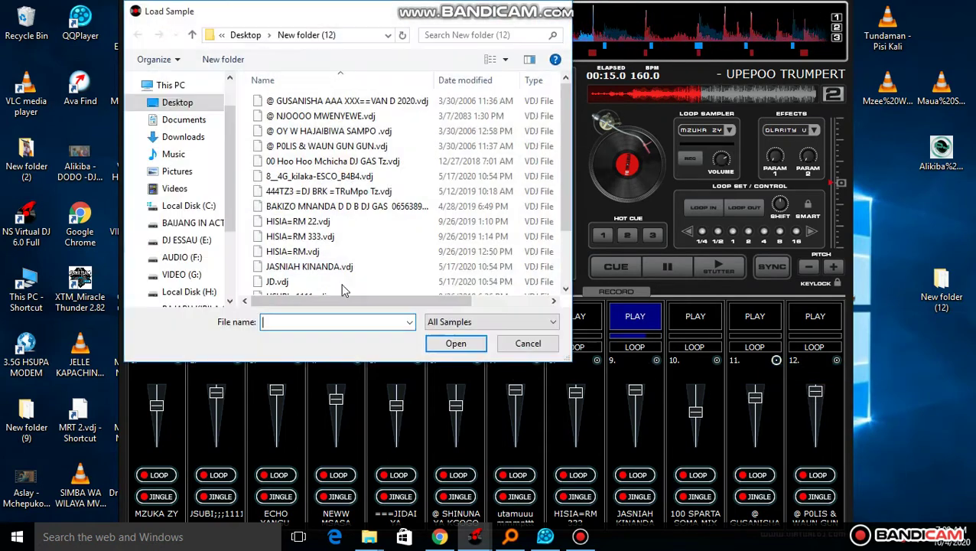
left_click(329, 268)
scroll(330, 274, "down", 1)
scroll(331, 253, "up", 1)
left_click(336, 208)
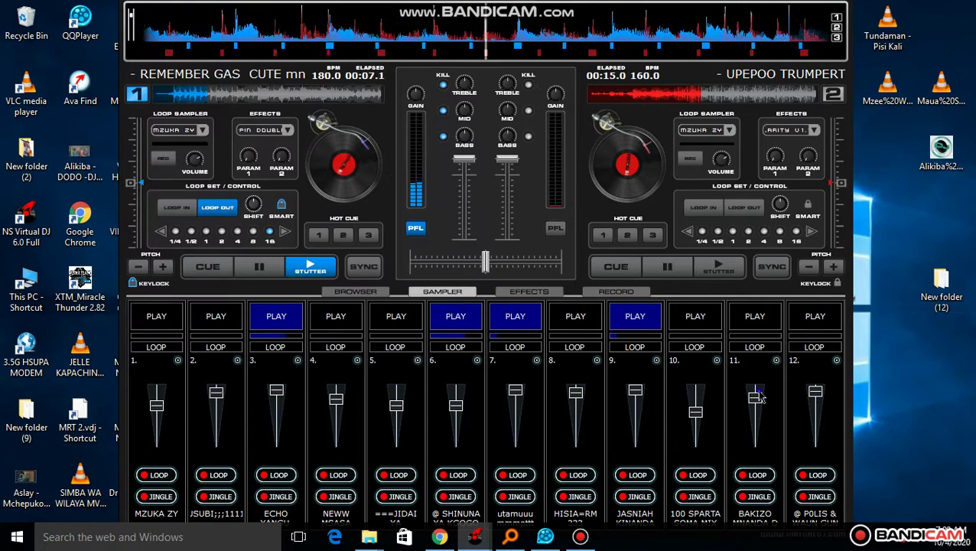
left_click(750, 327)
left_click(640, 327)
- Load "USUBI;;;1111.vdj" from New folder (12) into sampler slot 9 and play it in place of sample 11
left_click(656, 359)
left_click(693, 370)
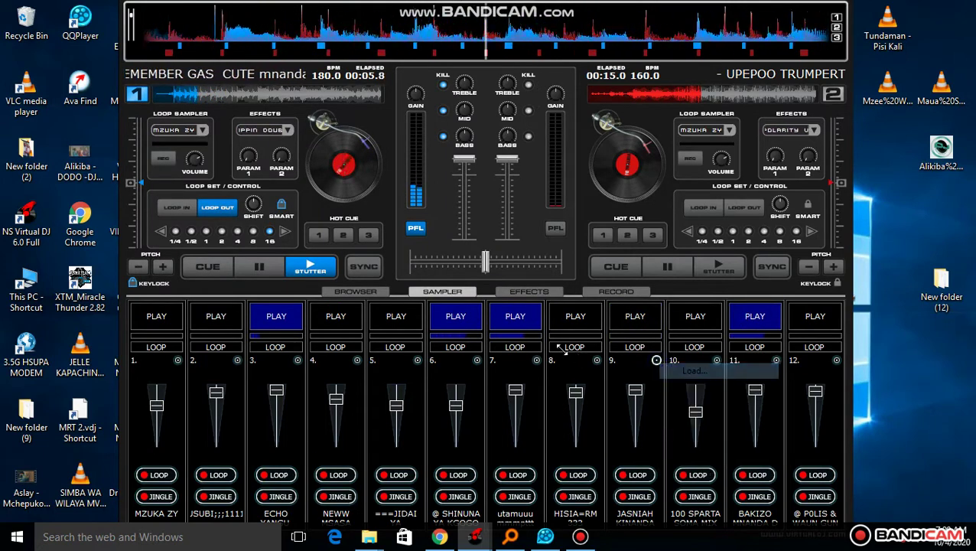
left_click(394, 254)
scroll(394, 256, "down", 2)
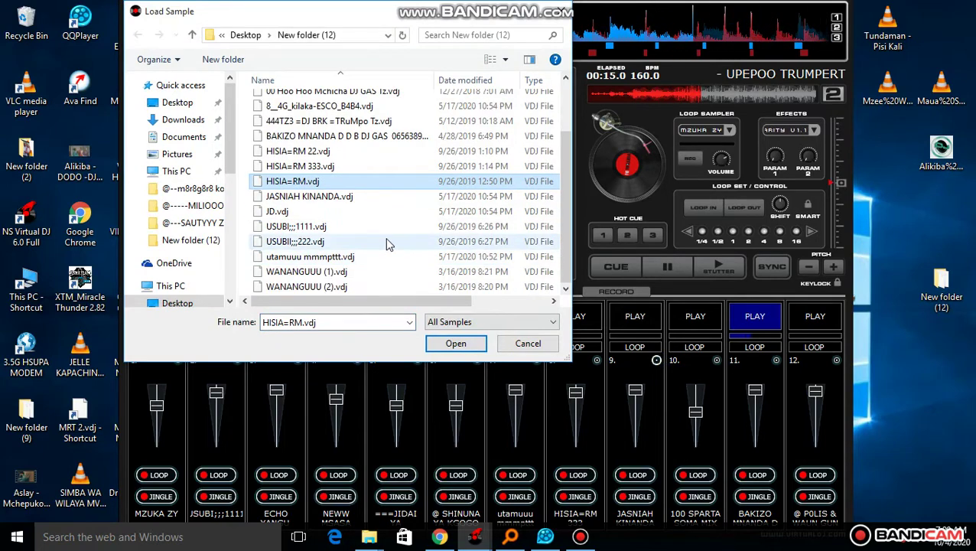
double_click(377, 225)
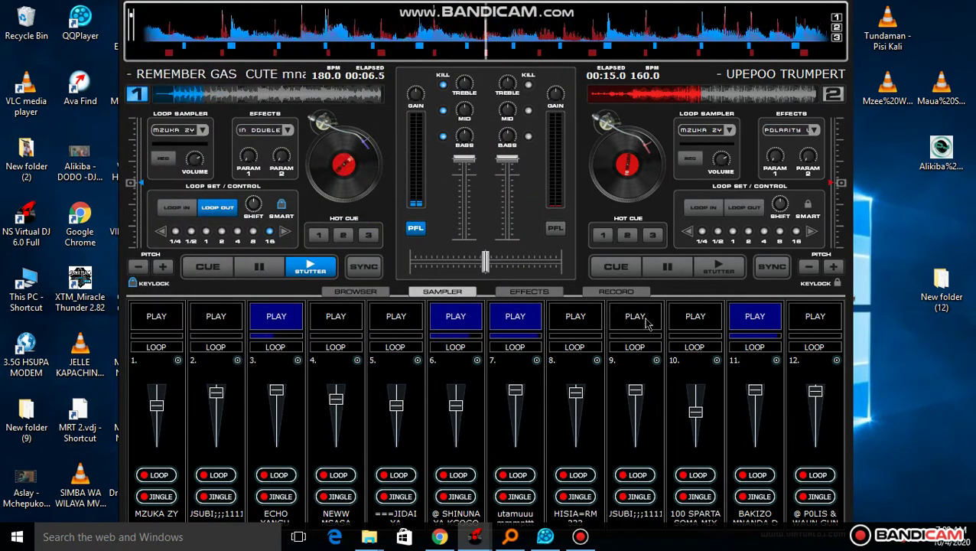
left_click(646, 323)
left_click(770, 319)
- Load "WANANGUUU (1).vdj" from New folder (12) into sampler slot 11 and play it in place of sample 9
left_click(775, 359)
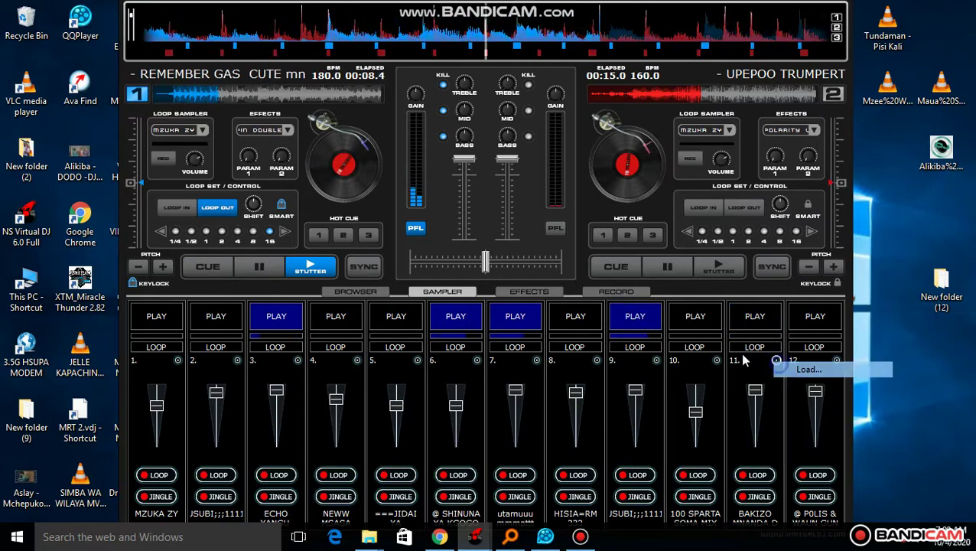
left_click(805, 369)
left_click(394, 244)
scroll(397, 239, "down", 2)
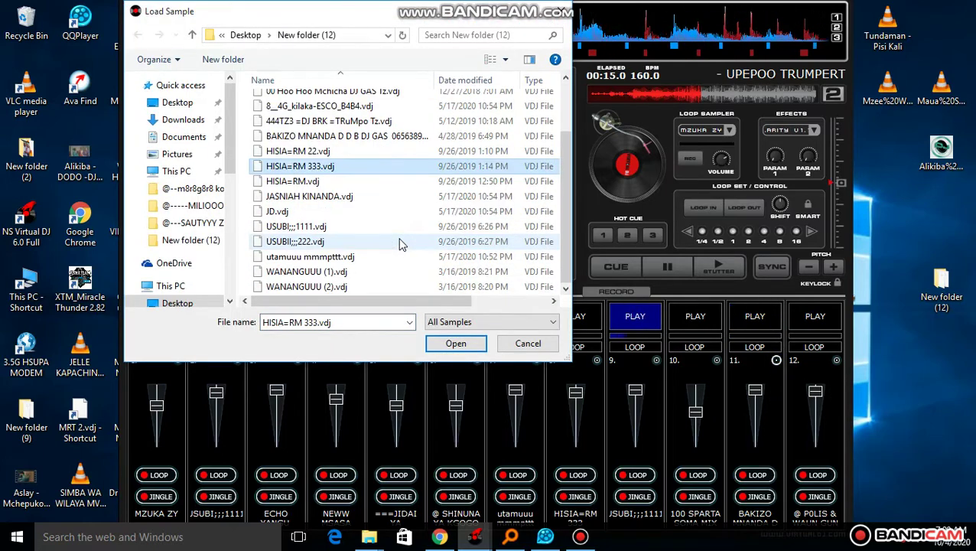
double_click(382, 270)
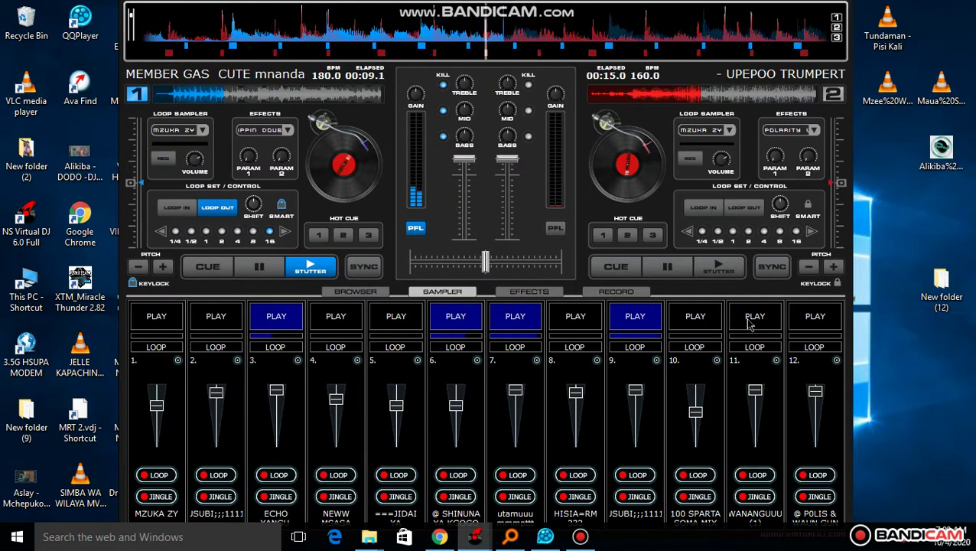
left_click(749, 323)
left_click(647, 322)
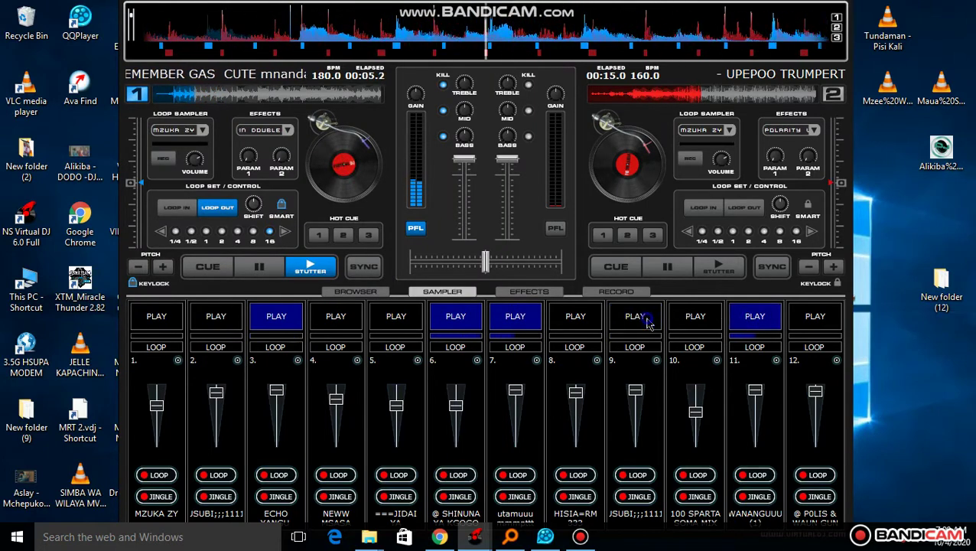
- Load "444TZ3 =DJ BRK =TRuMpo Tz.vdj" into sampler slot 9 and play it in place of samples 7 and 11
left_click(655, 360)
left_click(516, 315)
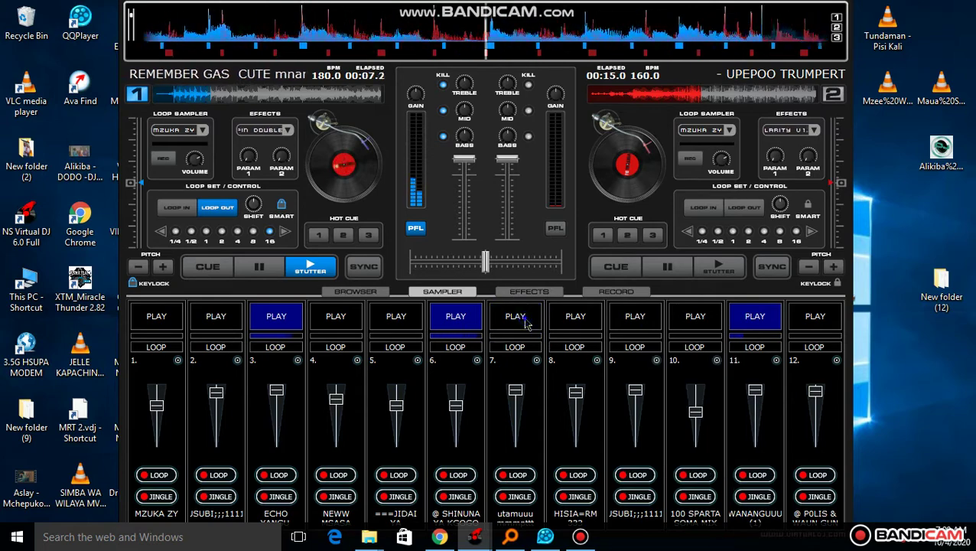
left_click(656, 361)
left_click(692, 371)
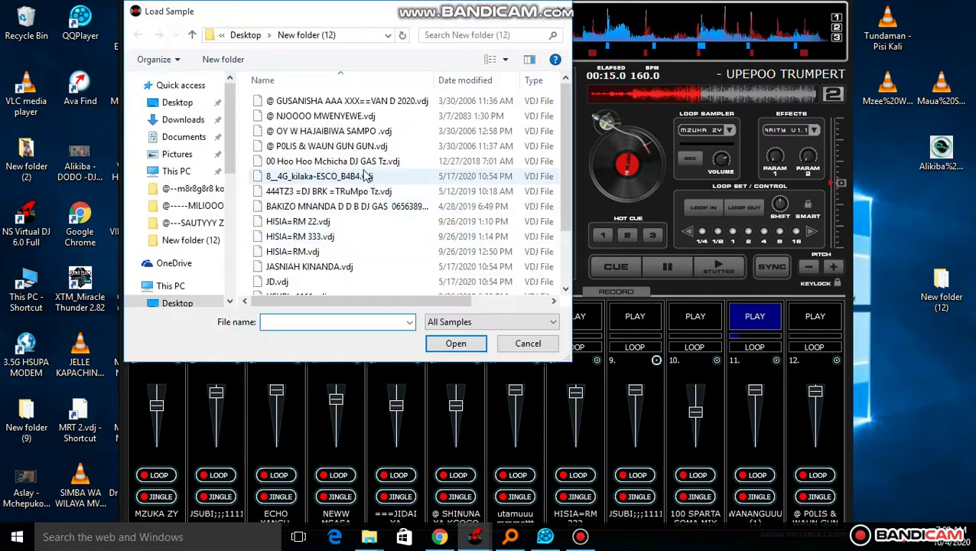
left_click(365, 177)
double_click(367, 191)
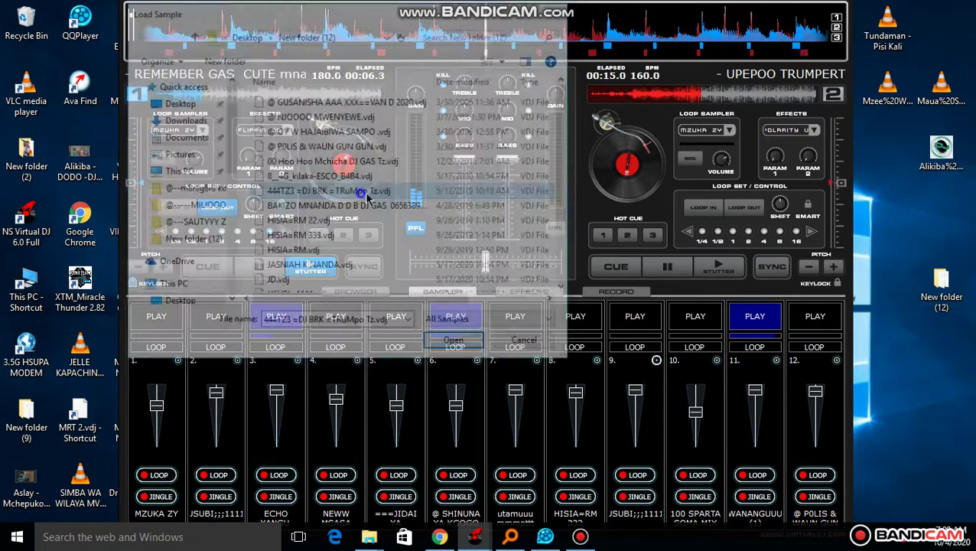
left_click(645, 323)
left_click(755, 316)
- Load "JD.vdj" from New folder (12) into sampler slot 11
left_click(777, 360)
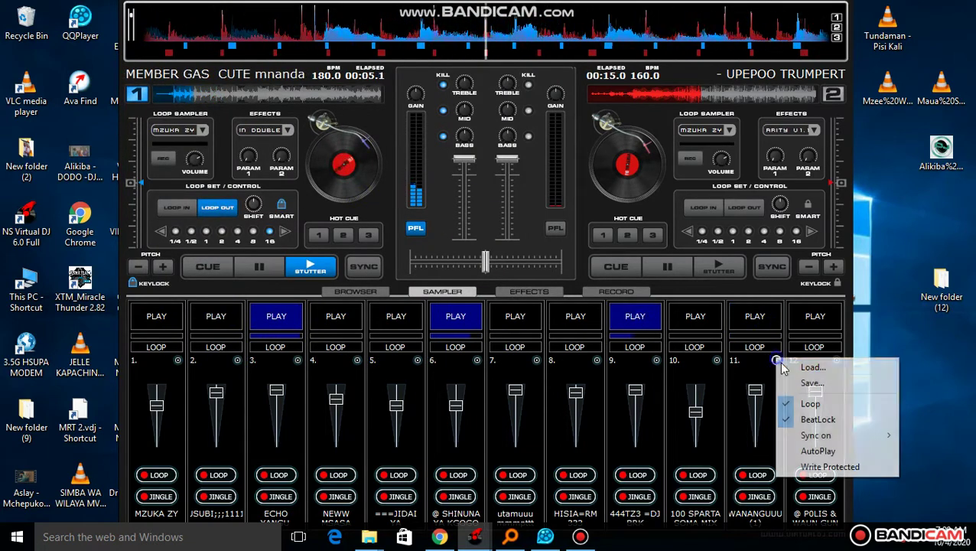
left_click(811, 367)
left_click(330, 259)
scroll(330, 263, "down", 2)
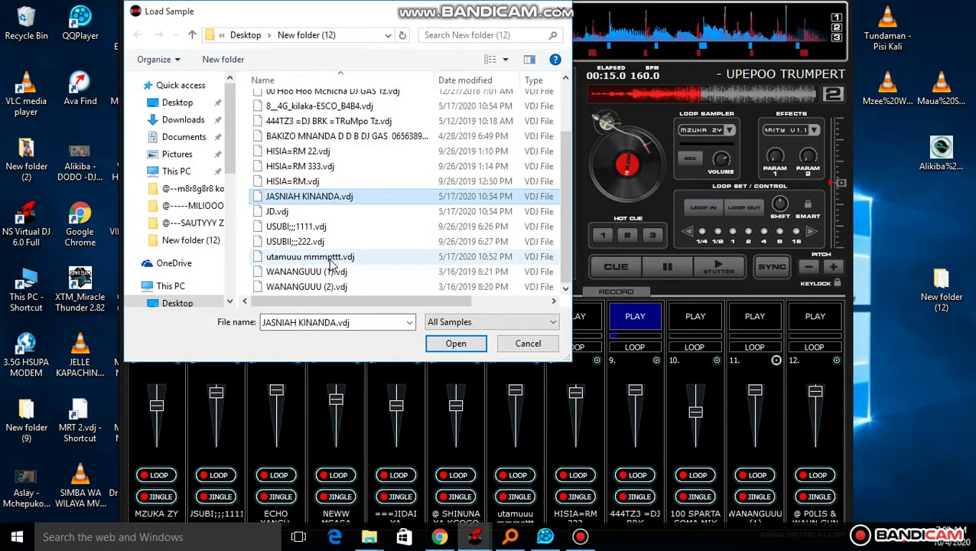
left_click(330, 258)
left_click(330, 272)
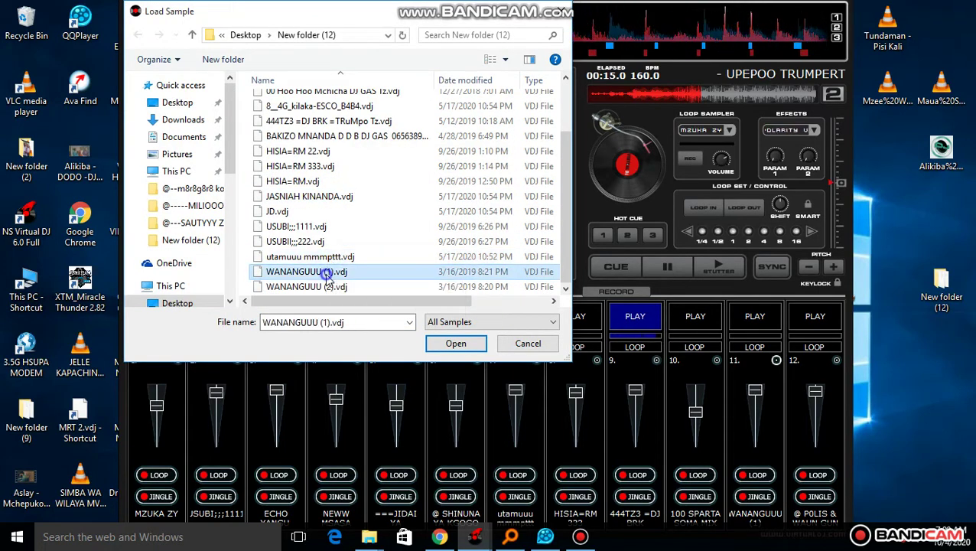
scroll(333, 212, "up", 1)
scroll(332, 213, "up", 1)
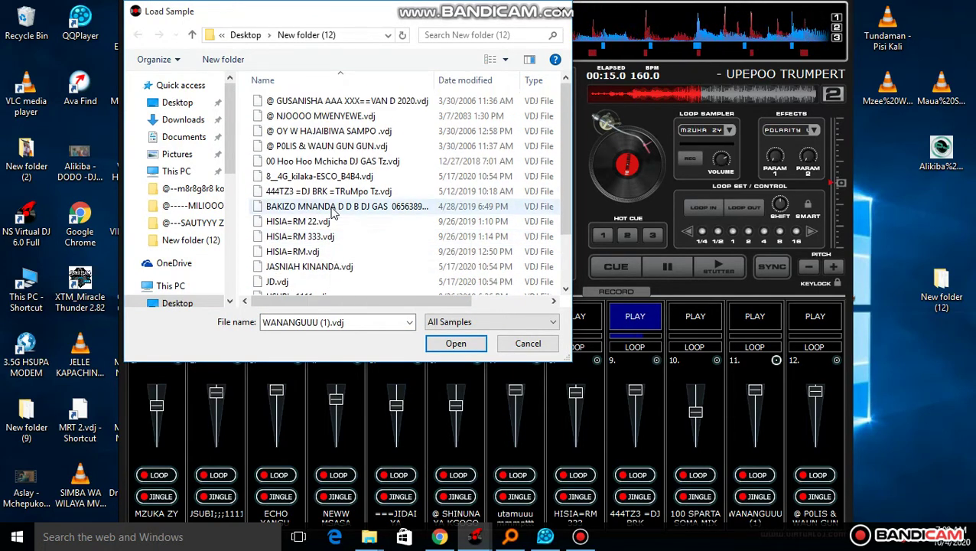
scroll(333, 213, "down", 2)
double_click(318, 212)
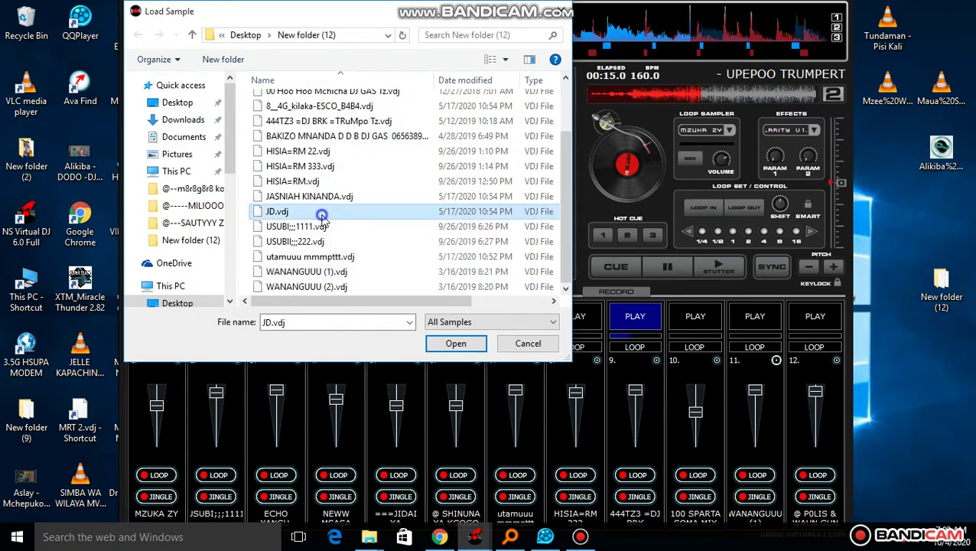
- Stop sample 9, load "@ OY W HAJAIBIWA SAMPO .vdj" from New folder (12) into sampler slot 12 and play it in place of sample 11
left_click(651, 327)
left_click(836, 360)
left_click(849, 371)
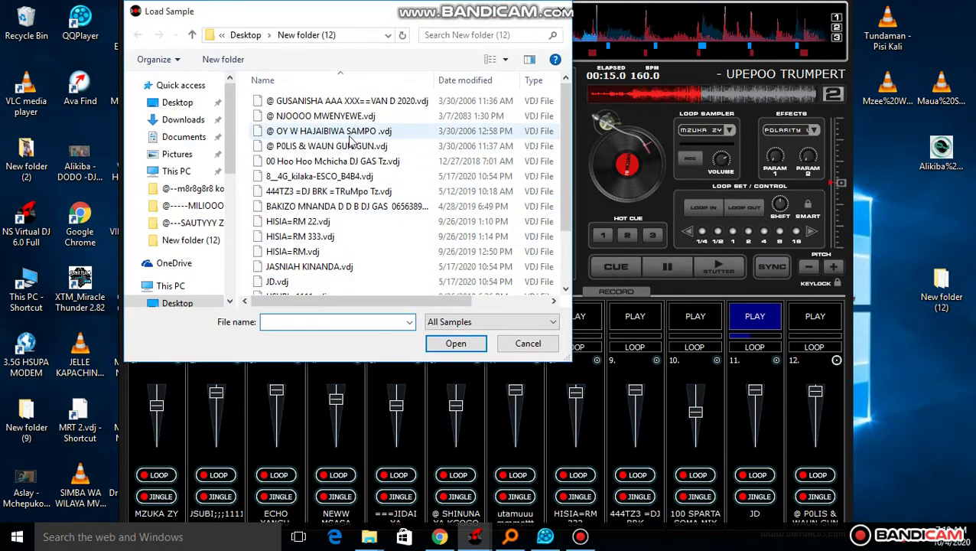
double_click(348, 132)
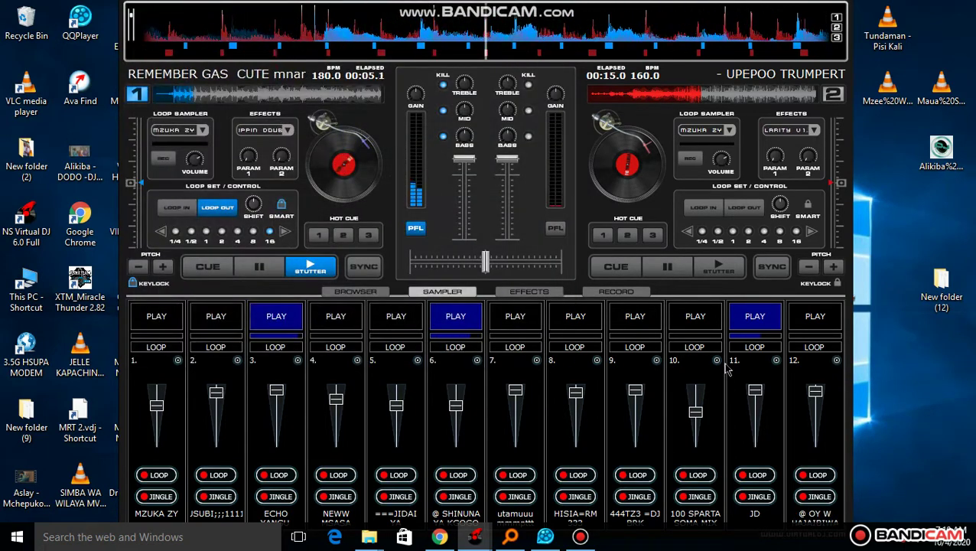
left_click(759, 322)
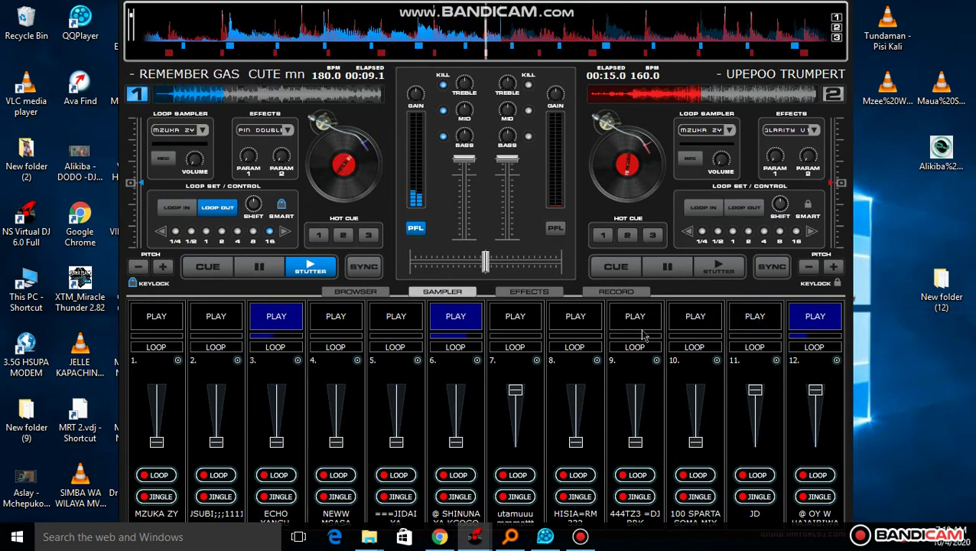
- Start sample 8, load "00 Hoo Hoo Mchicha DJ GAS Tz.vdj" from New folder (12) into sampler slot 12 and play both together
left_click(585, 321)
left_click(836, 360)
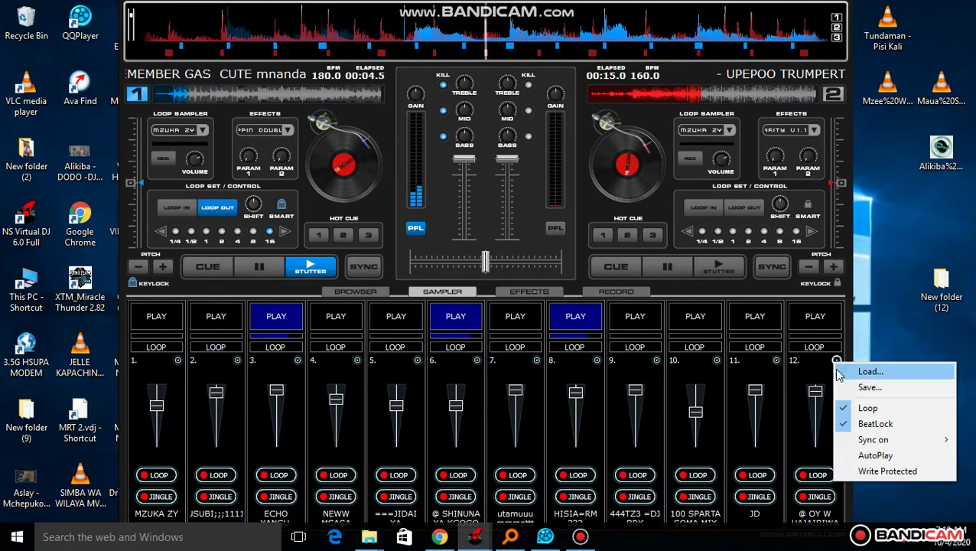
left_click(847, 371)
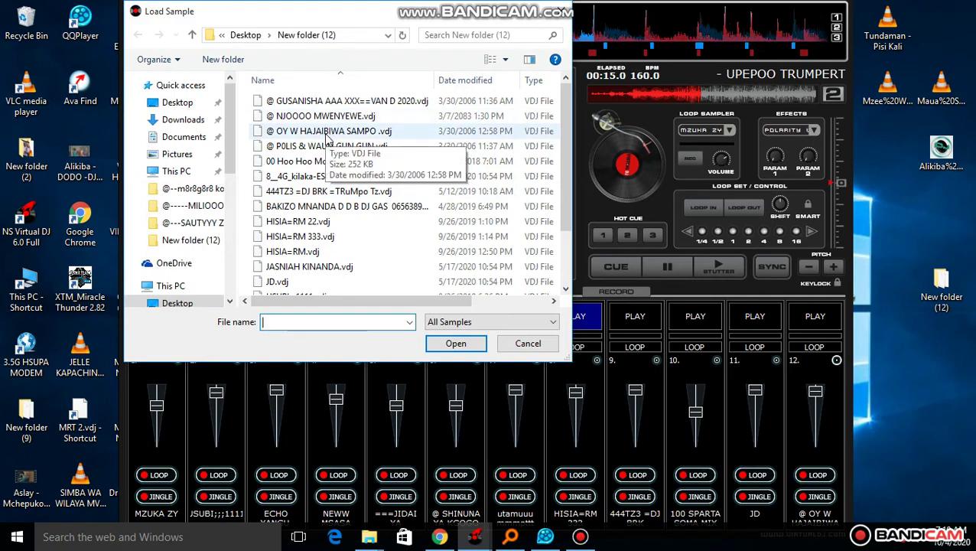
left_click(327, 133)
left_click(326, 147)
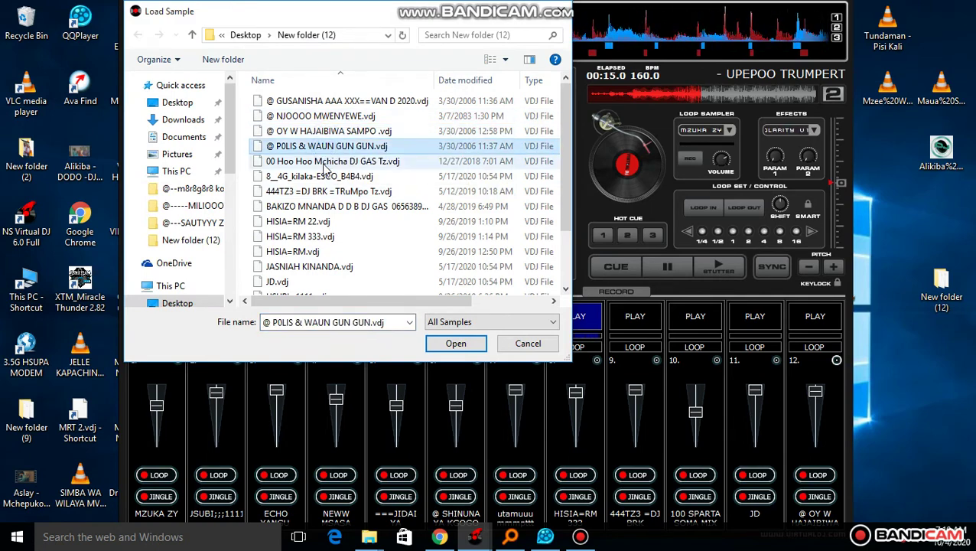
left_click(325, 162)
left_click(456, 342)
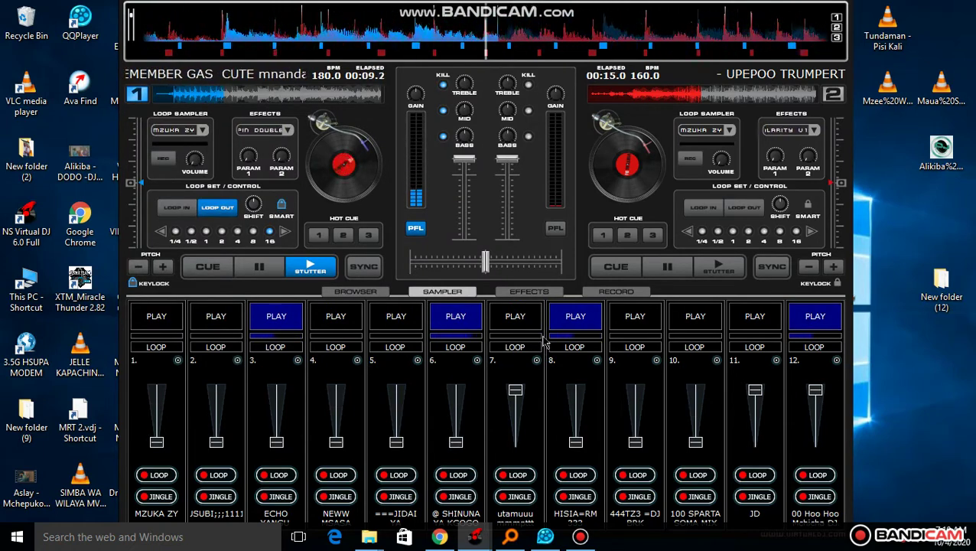
- Switch from samples 8 and 12 to sample 11, load "@ GUSANISHA AAA XXX==VAN D 2020.vdj" into slot 12 and play it instead
left_click(746, 321)
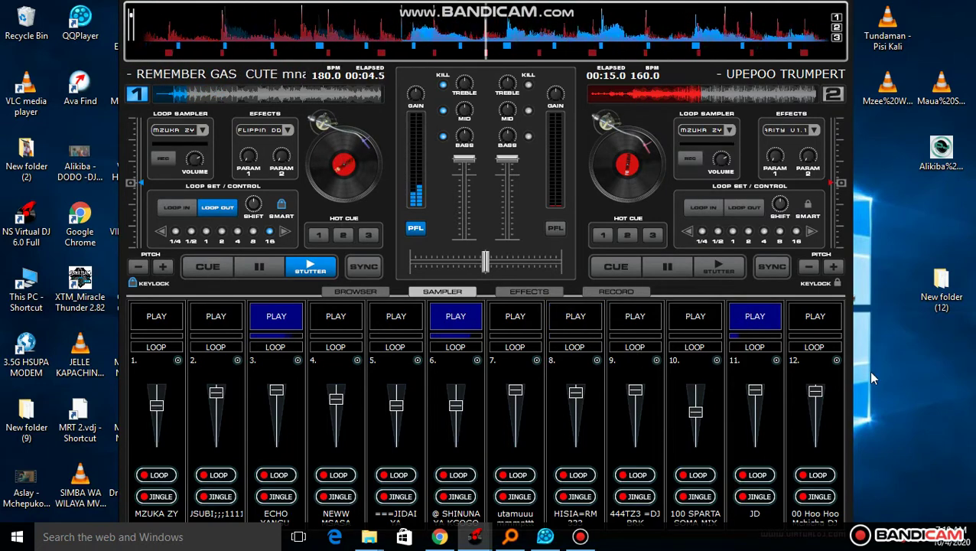
left_click(835, 360)
left_click(864, 371)
left_click(326, 256)
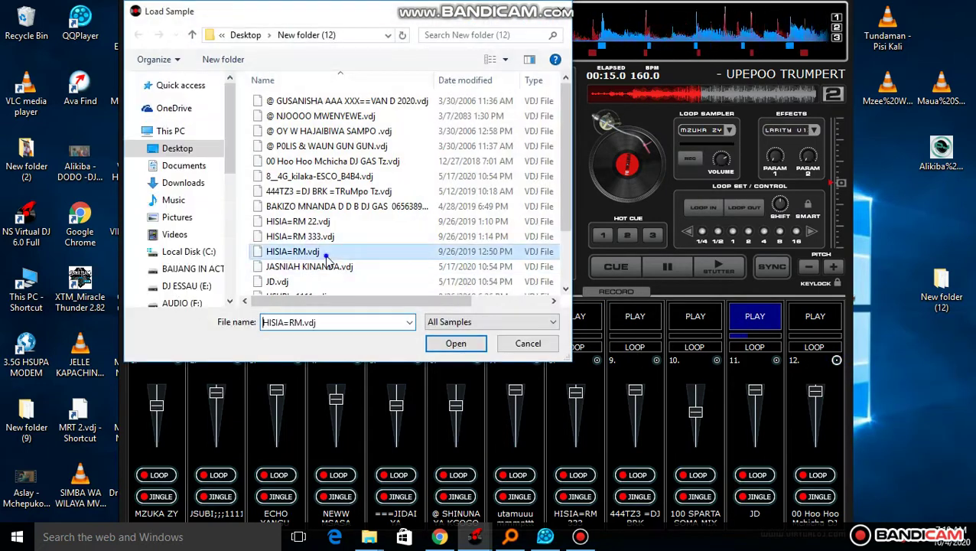
scroll(326, 260, "down", 1)
scroll(327, 260, "down", 1)
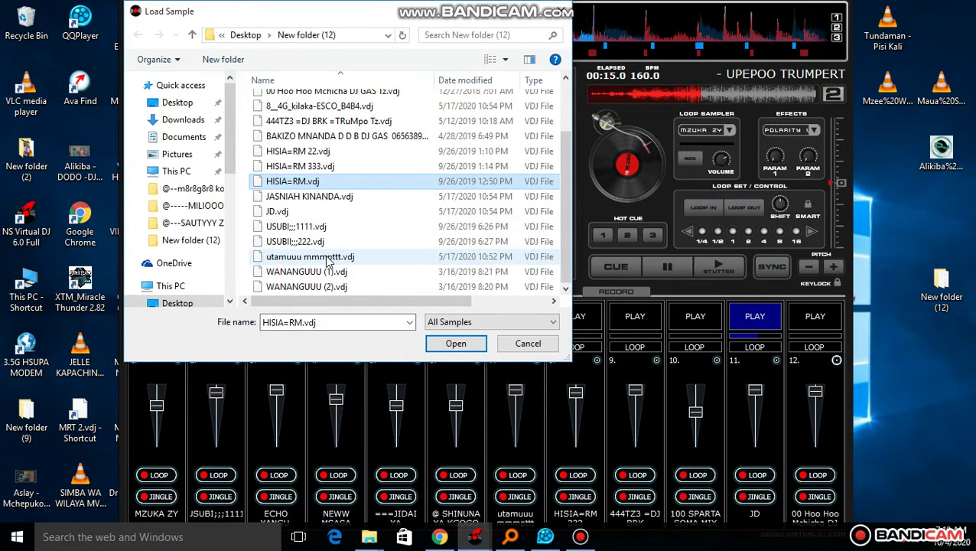
left_click(327, 259)
scroll(327, 260, "up", 2)
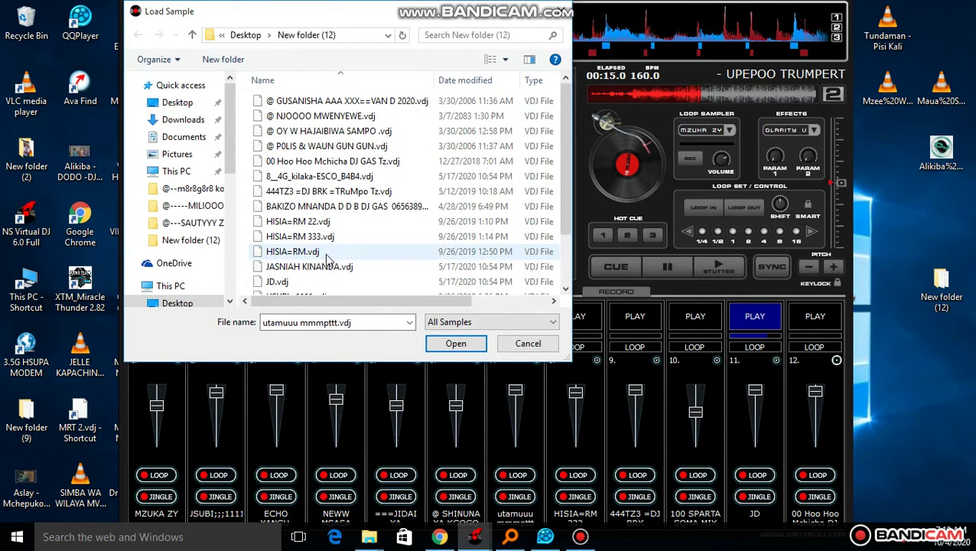
left_click(337, 101)
double_click(337, 102)
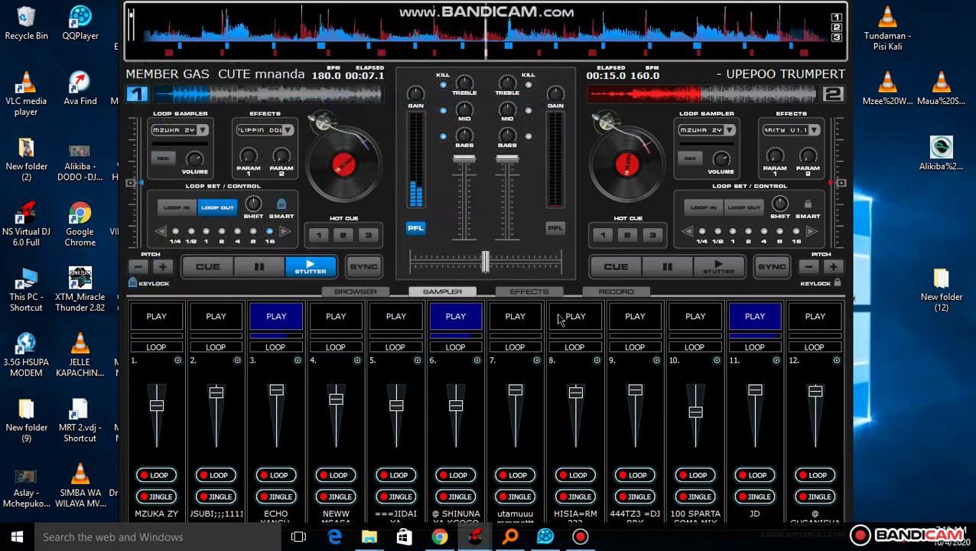
left_click(758, 323)
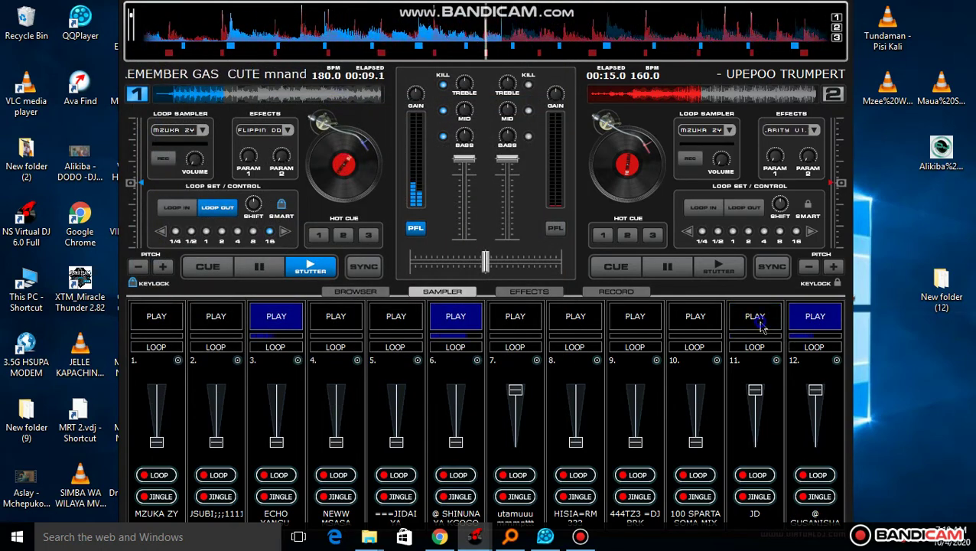
- Bring sample 11 back in place of sample 12, then hand the mix over to samples 8 and 10
left_click(757, 320)
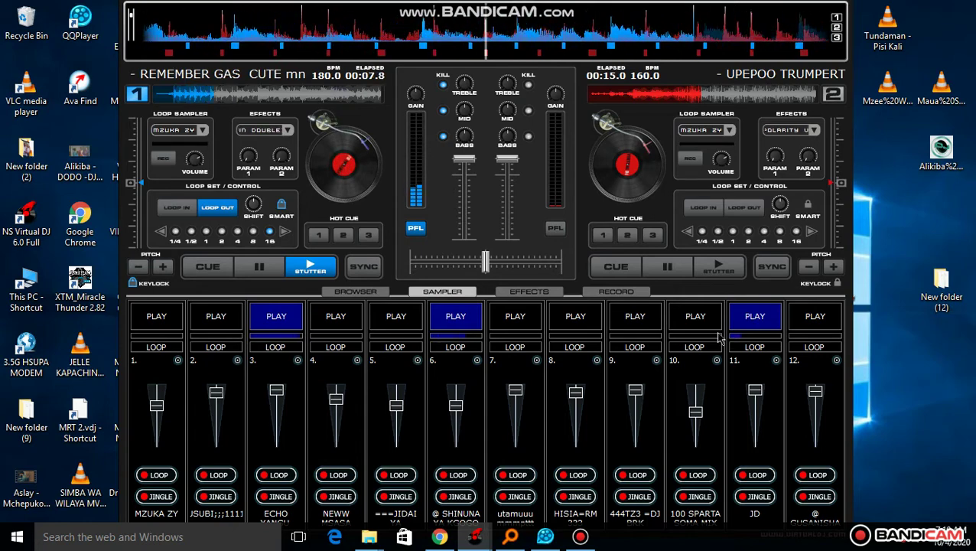
left_click(693, 323)
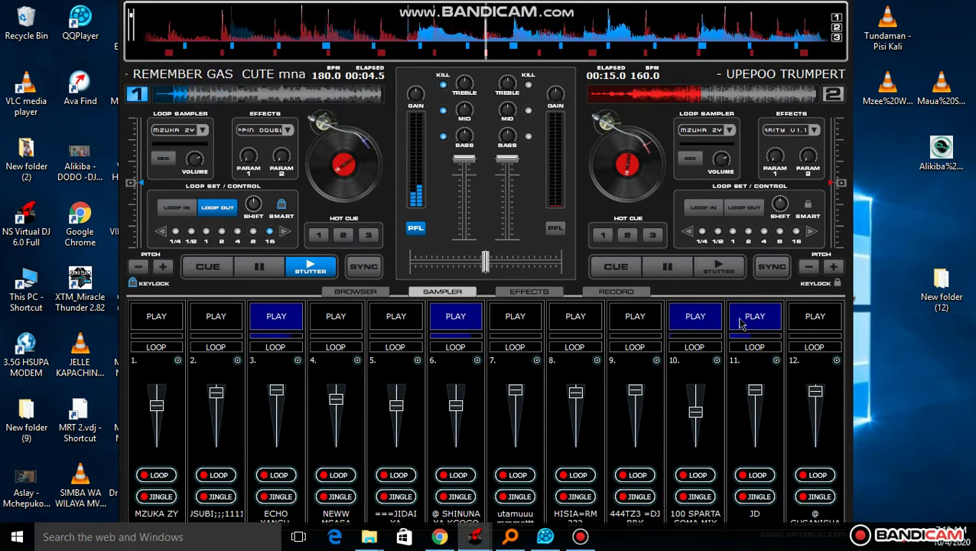
left_click(598, 325)
left_click(762, 323)
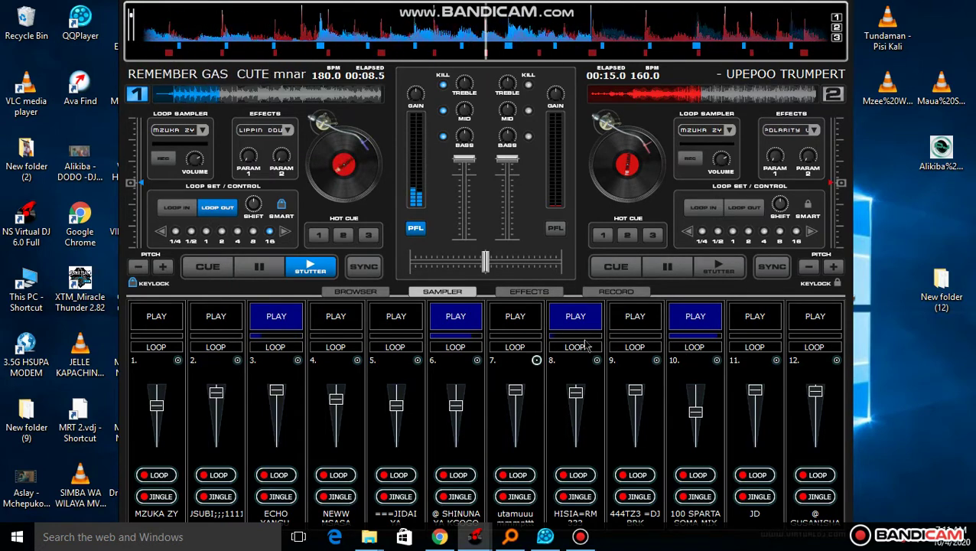
- Load "444TZ3 =DJ BRK =TRuMpo Tz.vdj" from New folder (12) into sampler slot 9 and play it in place of samples 8 and 10
left_click(656, 359)
left_click(665, 367)
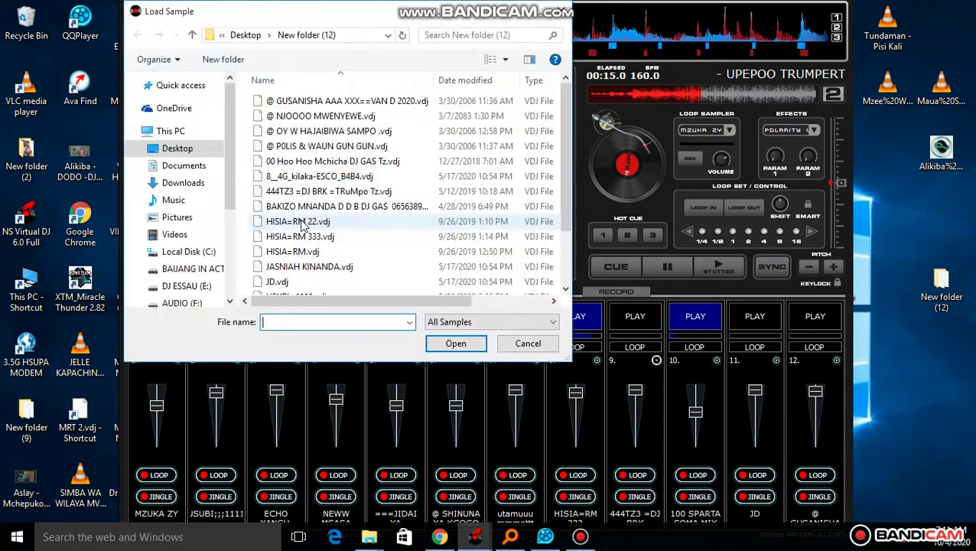
left_click(302, 221)
left_click(321, 266)
scroll(319, 269, "down", 1)
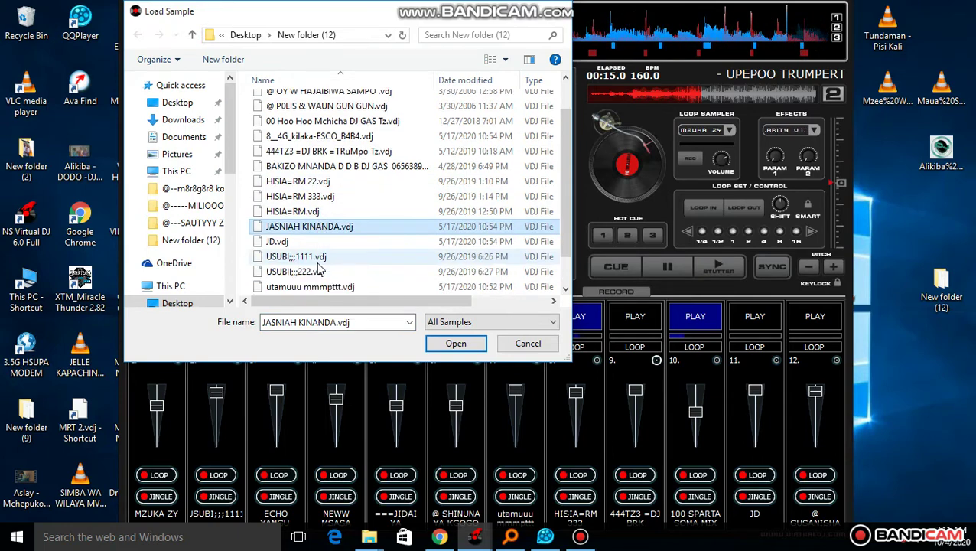
double_click(342, 151)
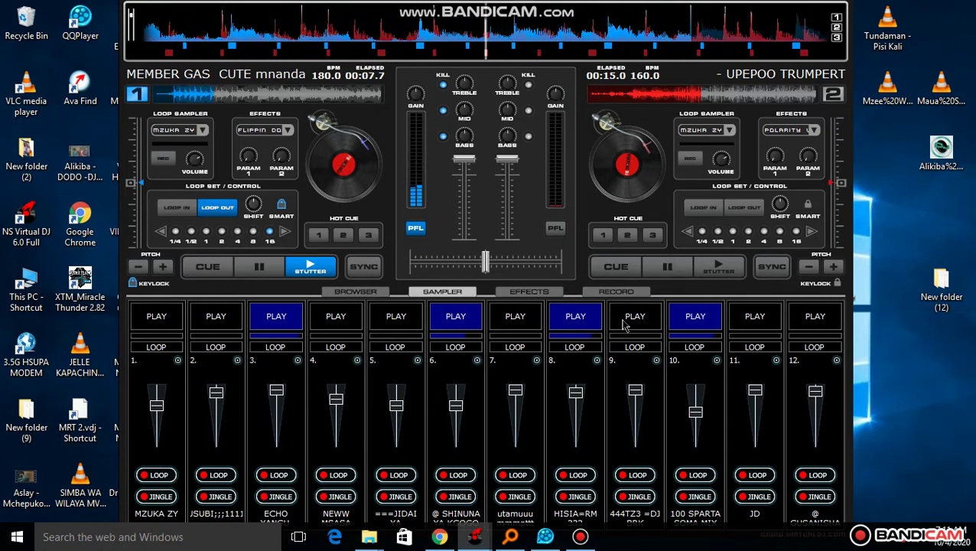
left_click(640, 319)
left_click(686, 328)
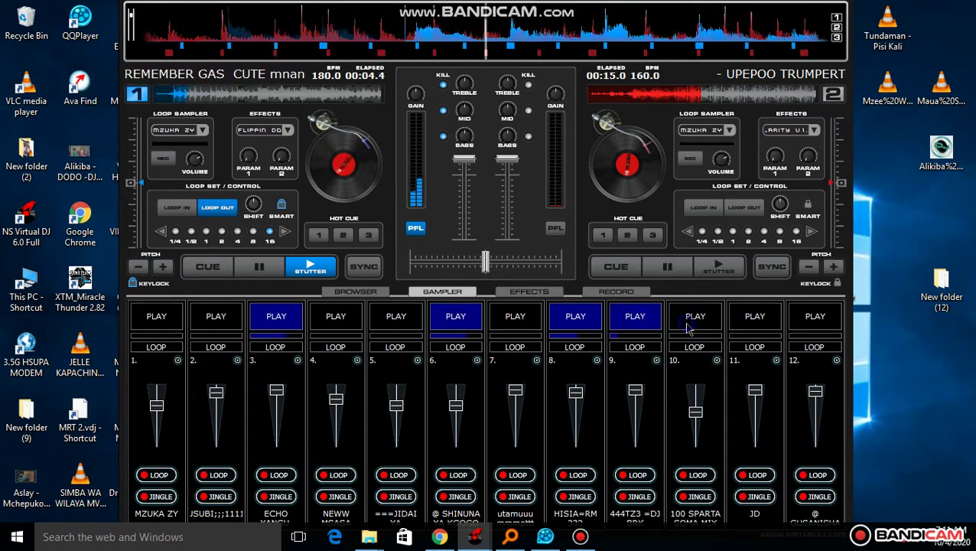
left_click(570, 312)
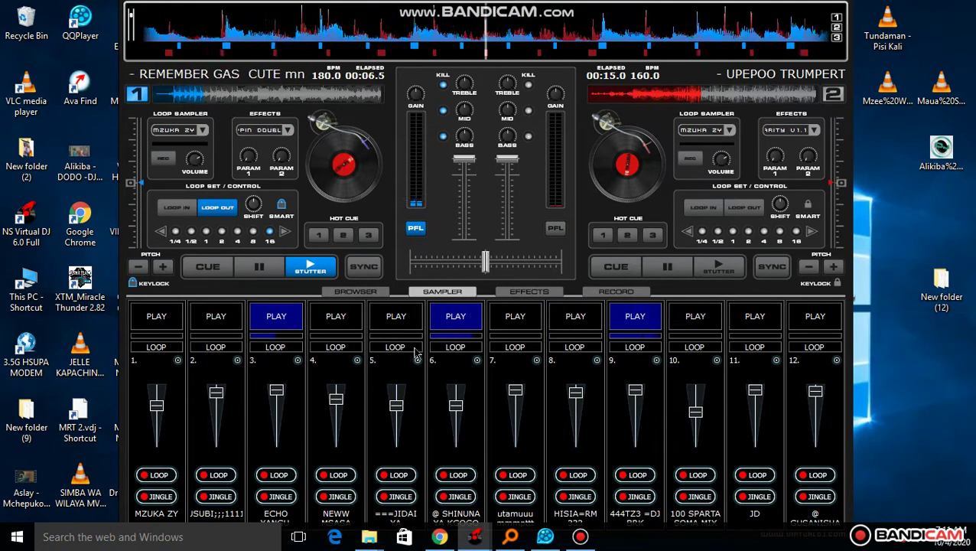
- Start sample 5 with its volume raised slightly and add sample 12 to the mix
left_click(397, 324)
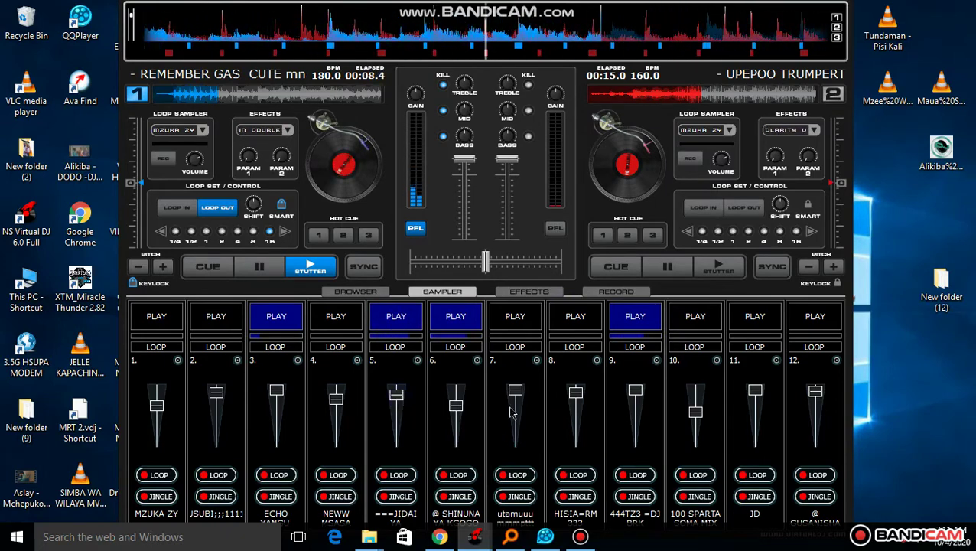
right_click(828, 360)
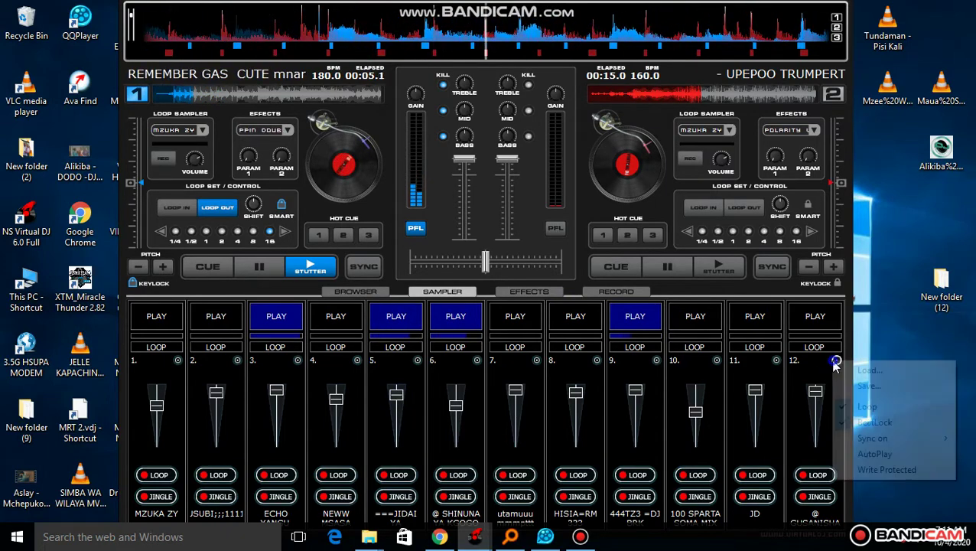
left_click(802, 381)
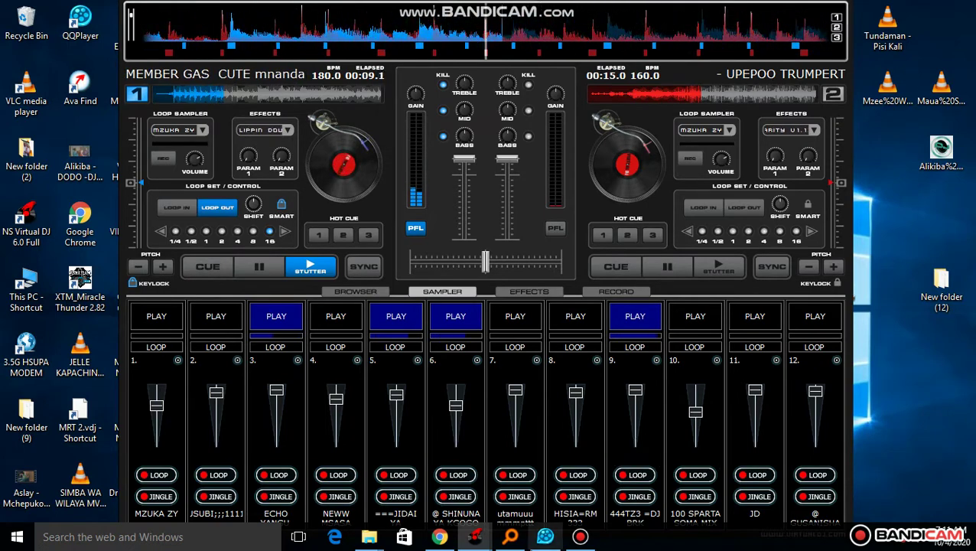
mouse_move(544, 536)
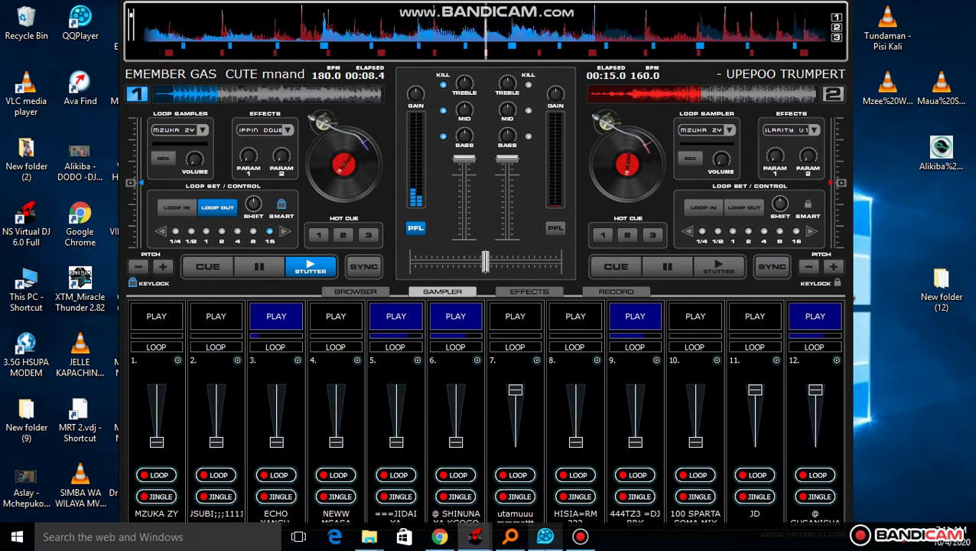
- Load "@ P0LIS & WAUN GUN GUN.vdj" from New folder (12) into sampler slot 12 and play it
left_click(833, 360)
left_click(841, 370)
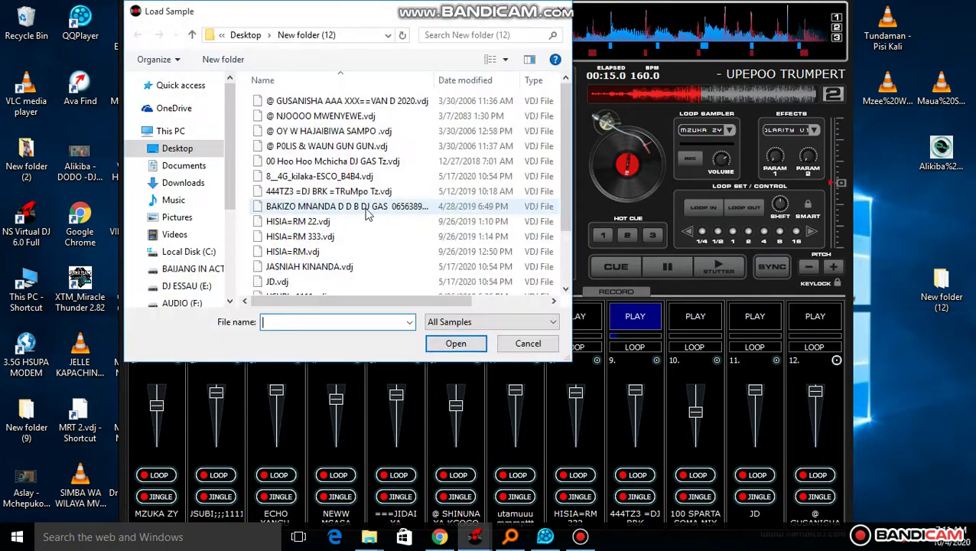
left_click(370, 206)
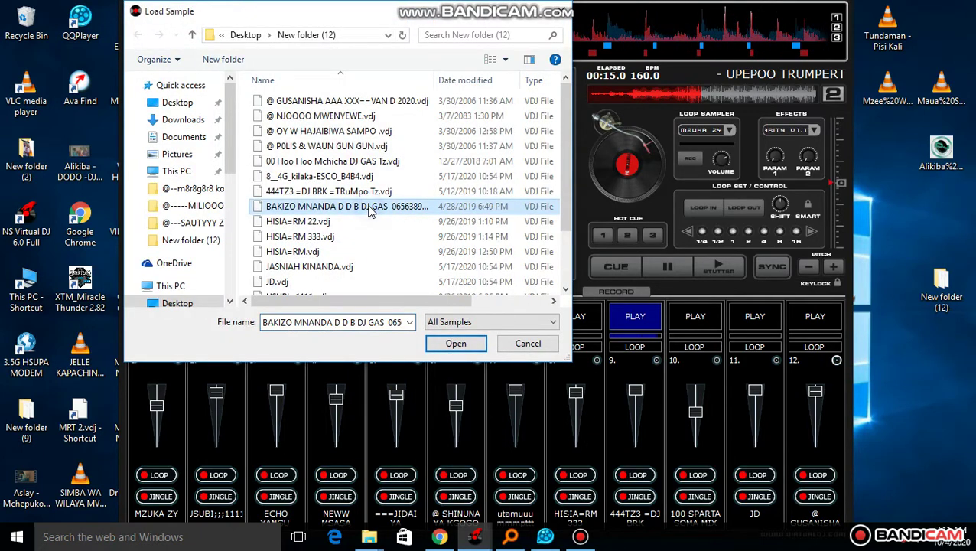
left_click(342, 164)
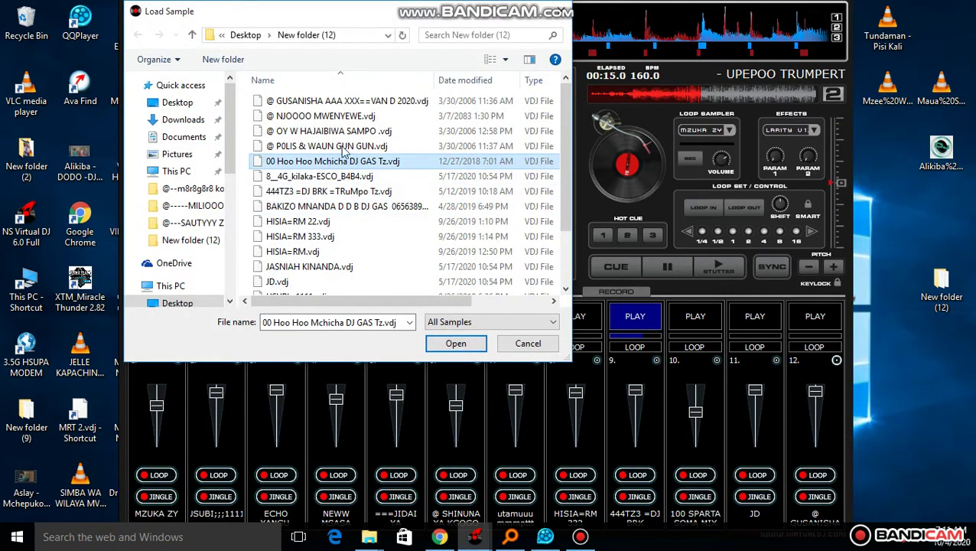
left_click(344, 146)
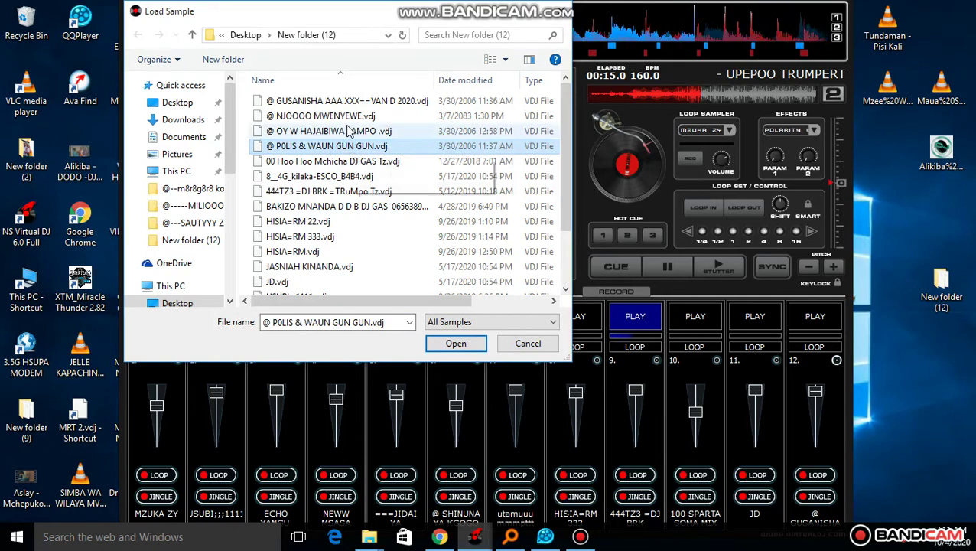
left_click(342, 132)
double_click(346, 148)
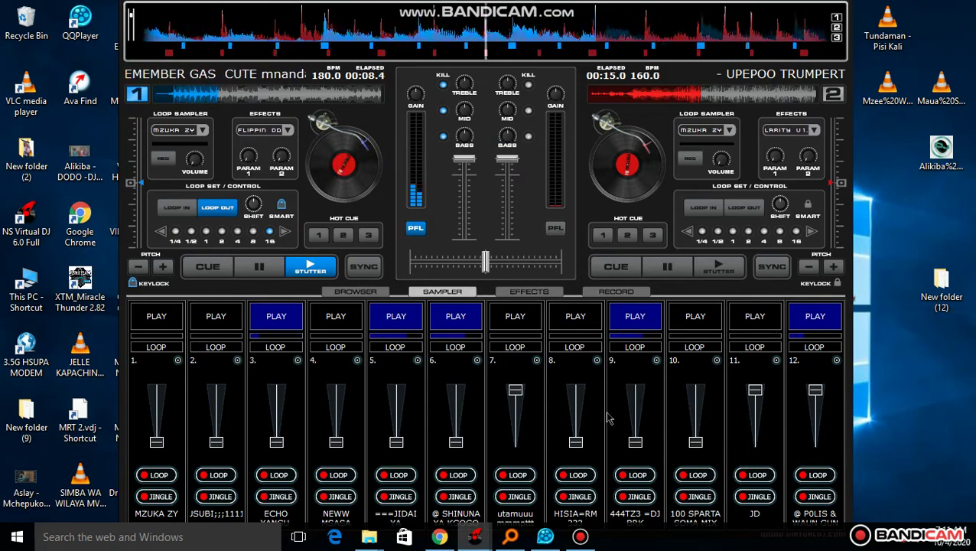
- Play sample 11 in place of samples 9 and 12
left_click(748, 320)
left_click(810, 326)
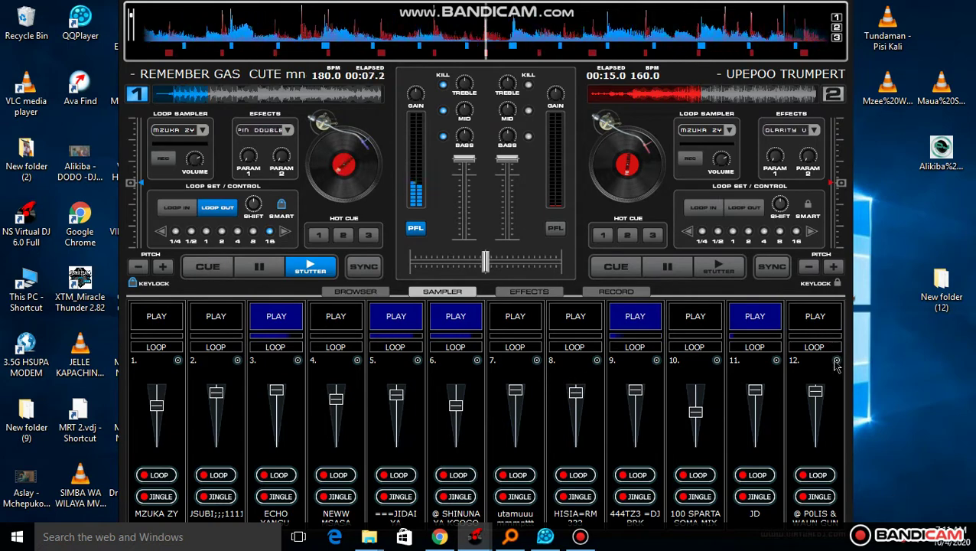
left_click(626, 318)
- Load "@ OY W HAJAIBIWA SAMPO .vdj" into sampler slot 12 again and play it in place of sample 11
left_click(836, 359)
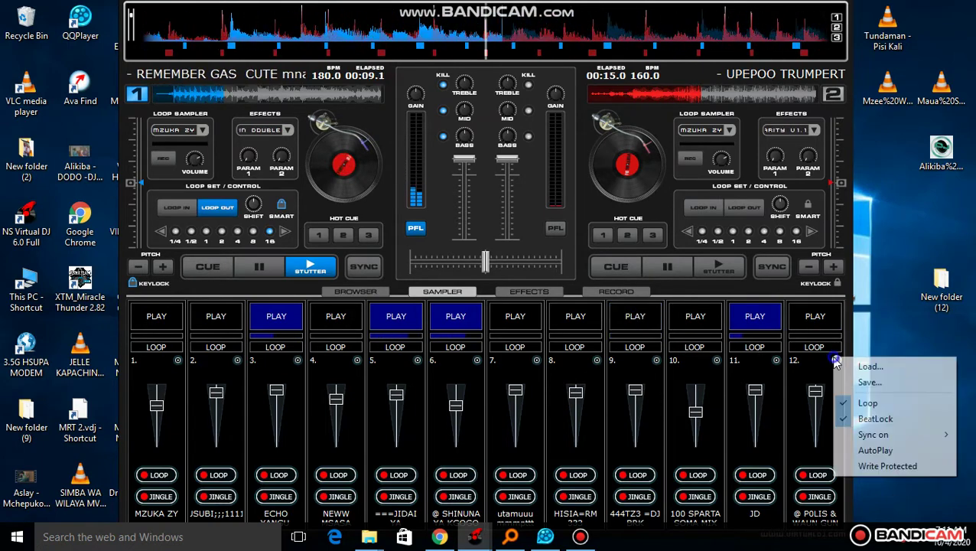
left_click(860, 364)
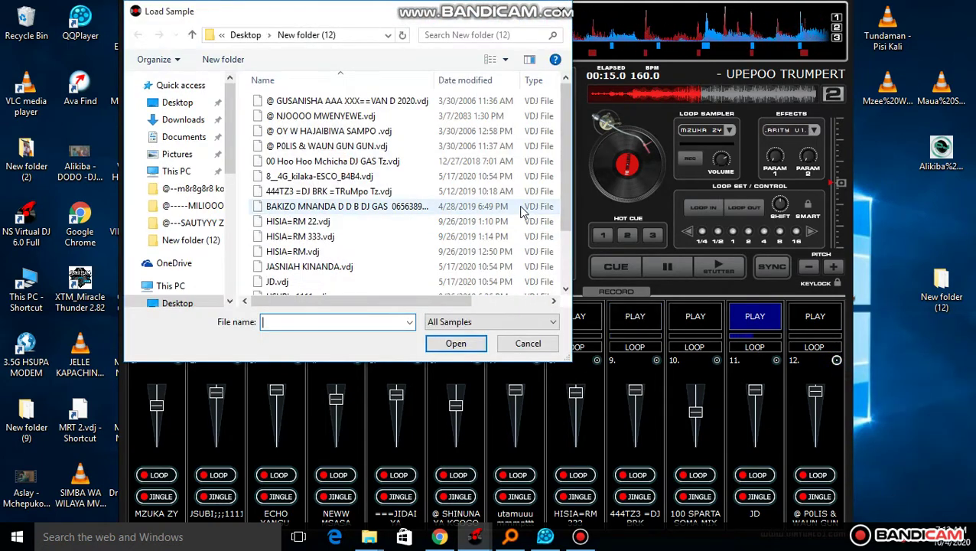
left_click(368, 193)
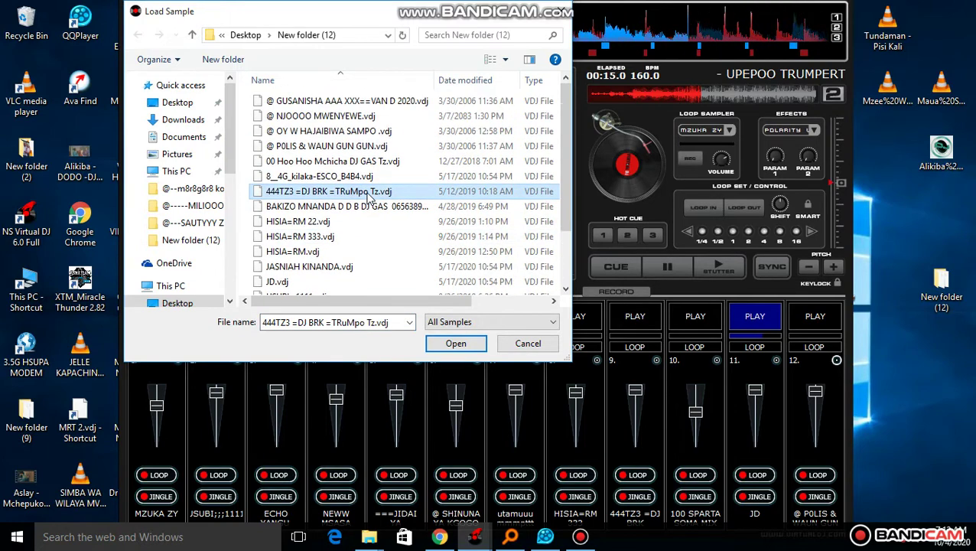
double_click(363, 132)
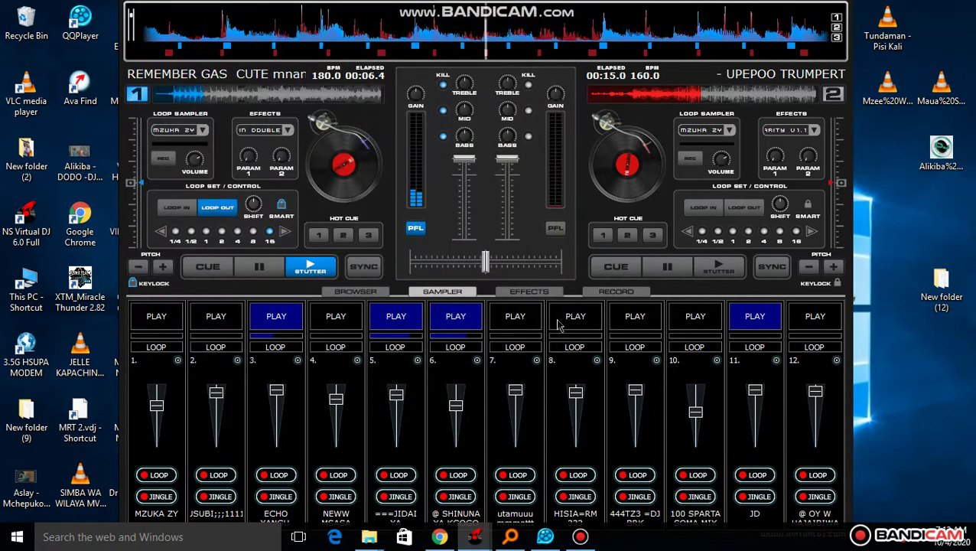
left_click(734, 327)
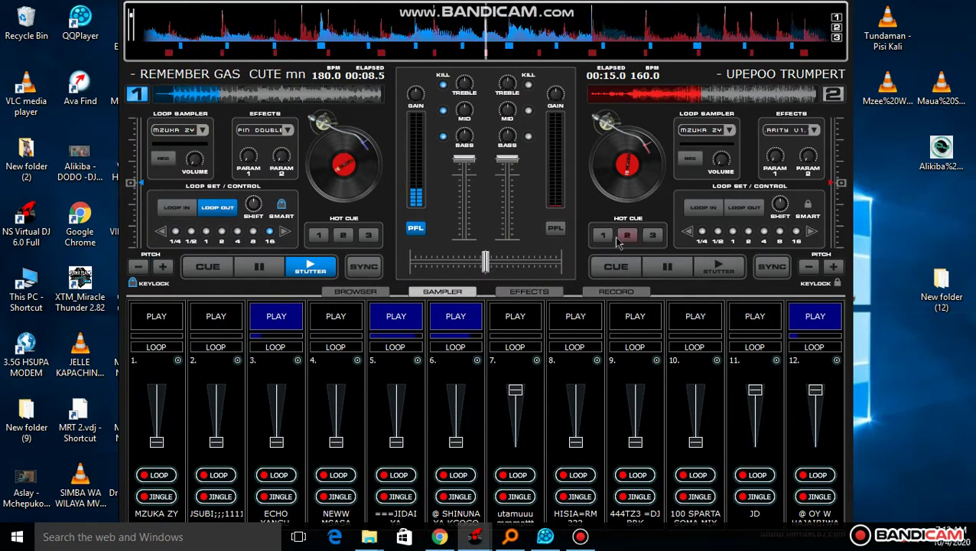